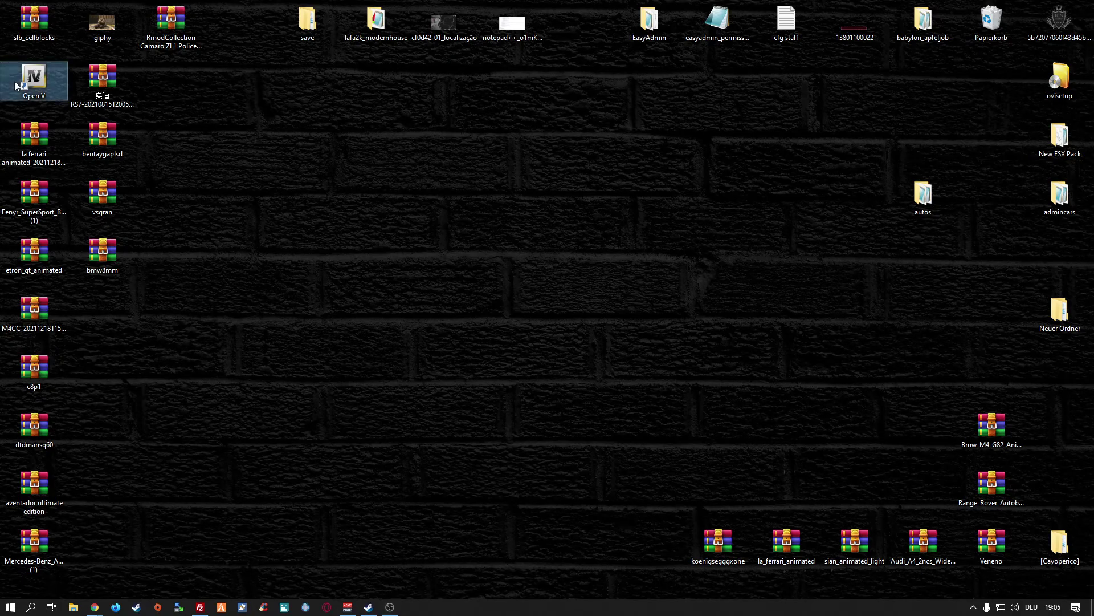
{"action": "mouse_move", "coordinate": [19, 85]}
{"action": "left_mouse_down"}
{"action": "mouse_move", "coordinate": [240, 102]}
{"action": "mouse_move", "coordinate": [19, 84]}
{"action": "left_mouse_up"}
{"action": "left_click", "coordinate": [365, 131]}
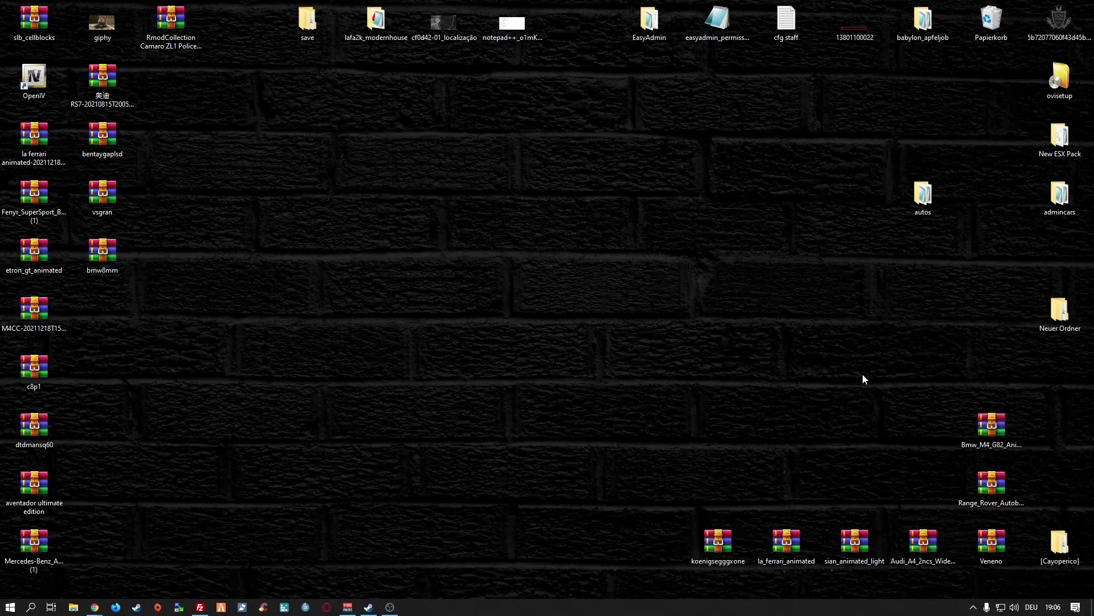
Open the autos folder on the desktop and delete all its META files, from carcols through vehicles.
{"action": "mouse_move", "coordinate": [938, 212]}
{"action": "left_mouse_down"}
{"action": "mouse_move", "coordinate": [950, 195]}
{"action": "mouse_move", "coordinate": [939, 211]}
{"action": "left_mouse_up"}
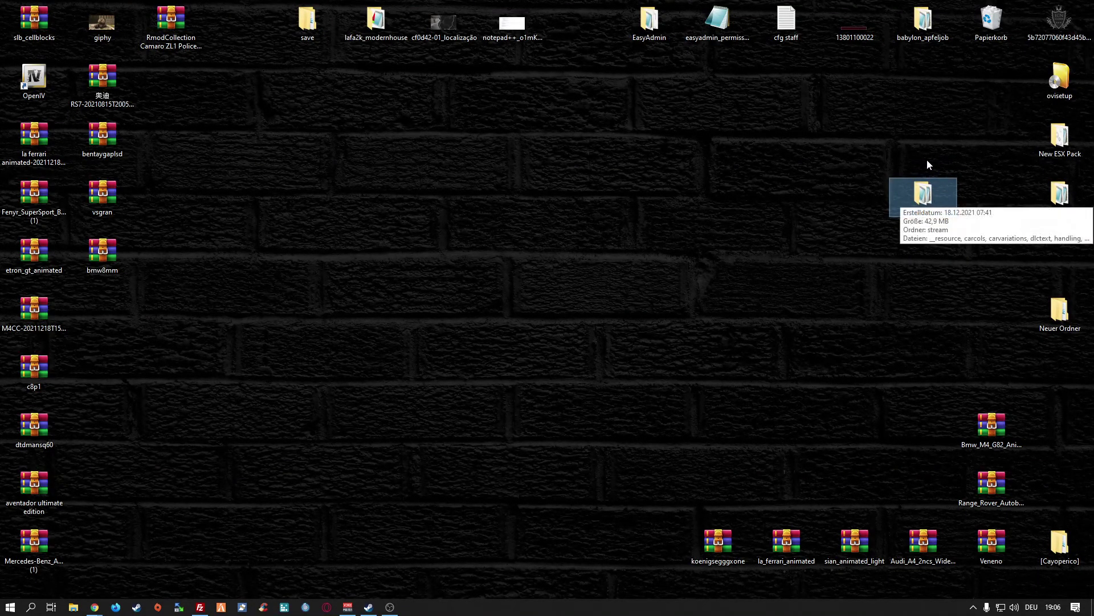
{"action": "double_click", "coordinate": [924, 213]}
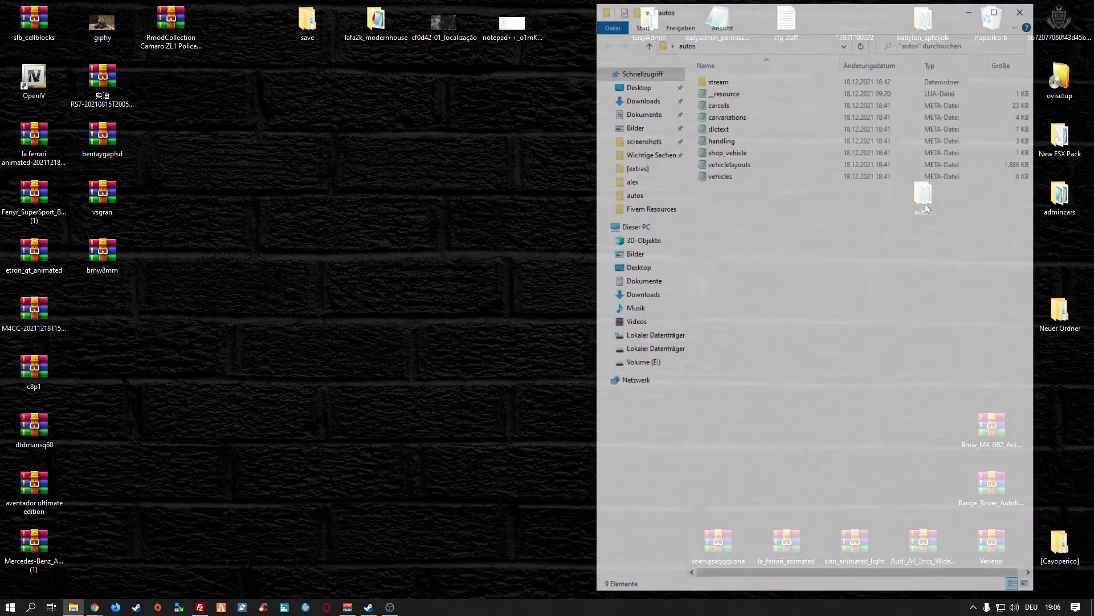
{"action": "left_click_drag", "start_coordinate": [744, 221], "coordinate": [732, 106]}
{"action": "right_click", "coordinate": [732, 106]}
{"action": "left_click", "coordinate": [764, 306]}
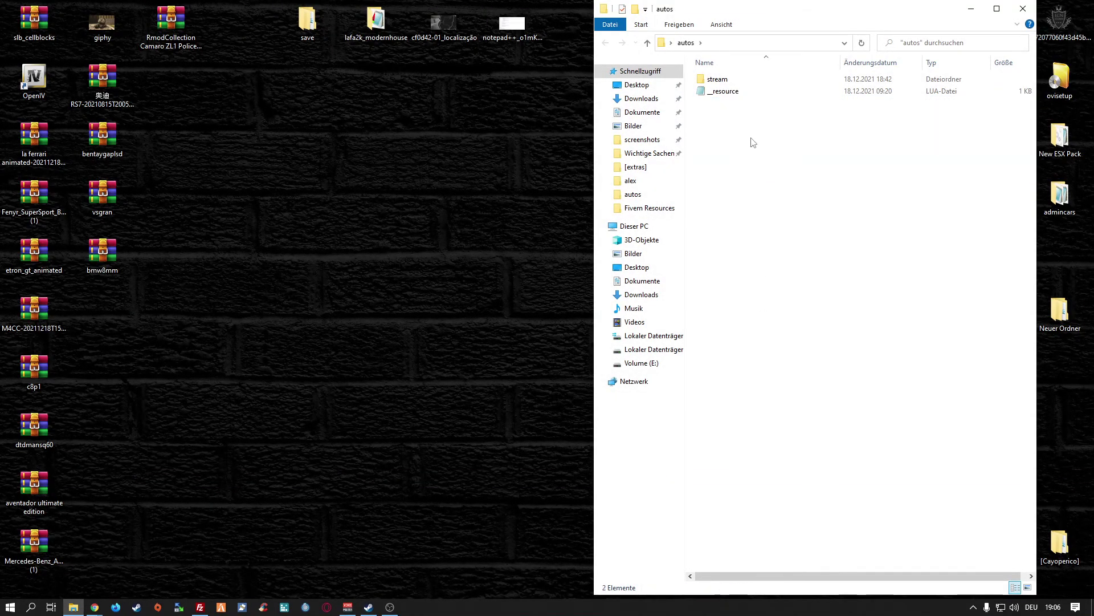
Delete all files inside the stream subfolder of autos and return to the autos folder.
{"action": "left_click", "coordinate": [723, 80]}
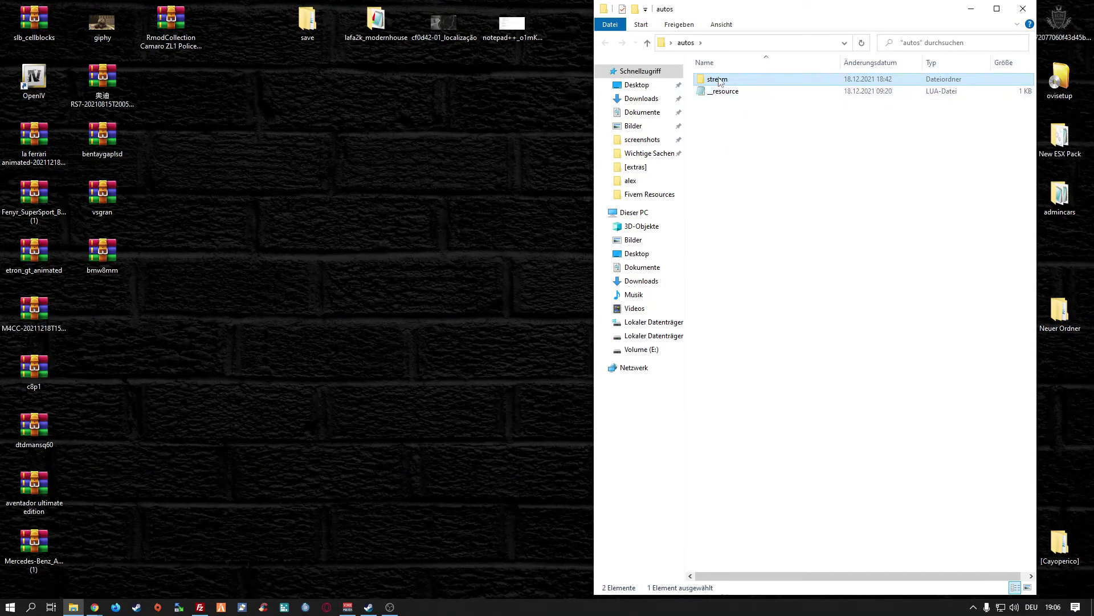
{"action": "double_click", "coordinate": [721, 82]}
{"action": "left_click_drag", "start_coordinate": [731, 181], "coordinate": [744, 74]}
{"action": "right_click", "coordinate": [744, 75]}
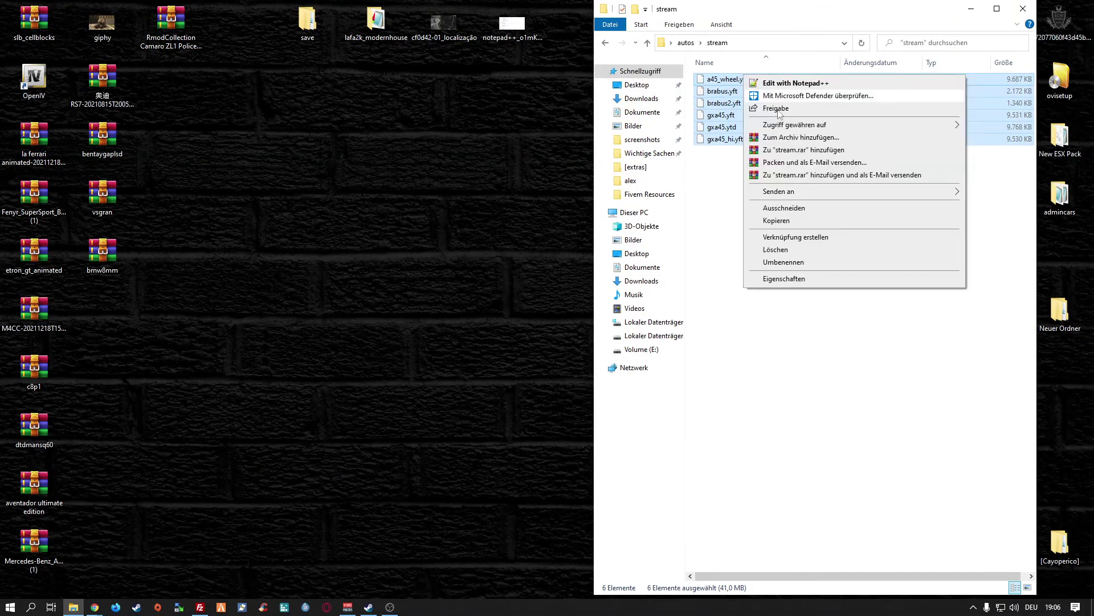
{"action": "left_click", "coordinate": [784, 254]}
{"action": "key", "text": "alt+Left"}
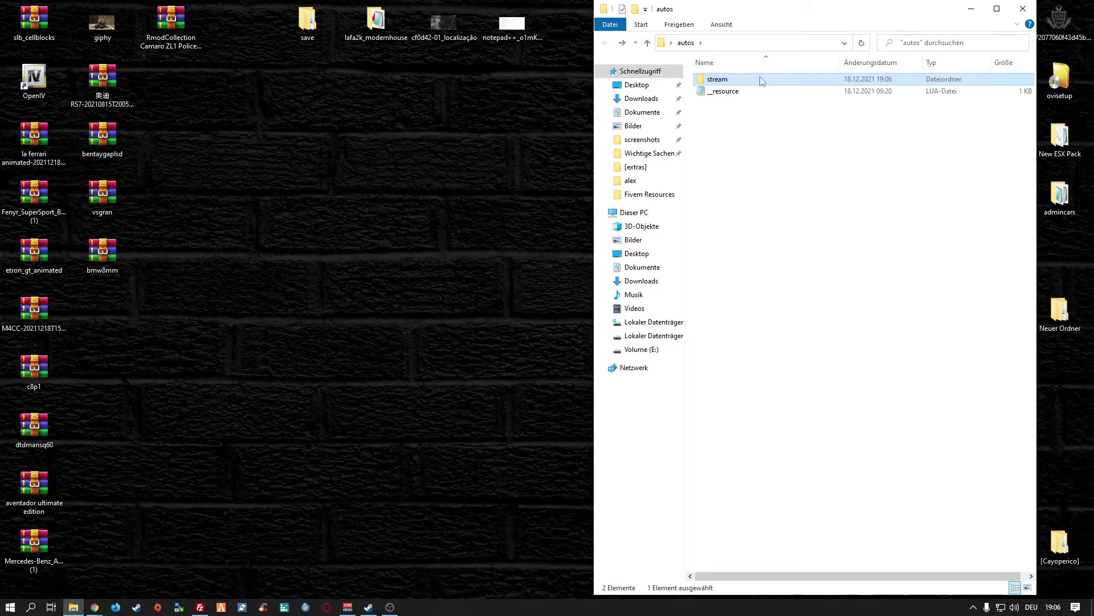
Examine the file list and data_file entries in the __resource file, then put its window and the autos folder away.
{"action": "mouse_move", "coordinate": [731, 80]}
{"action": "double_click", "coordinate": [720, 92]}
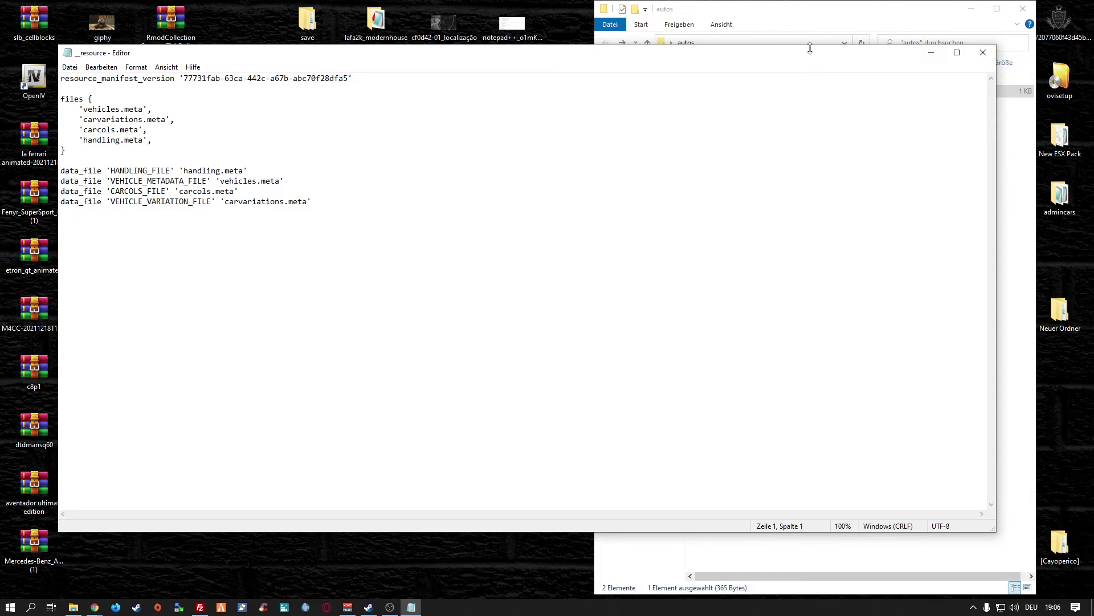
{"action": "left_click", "coordinate": [931, 52]}
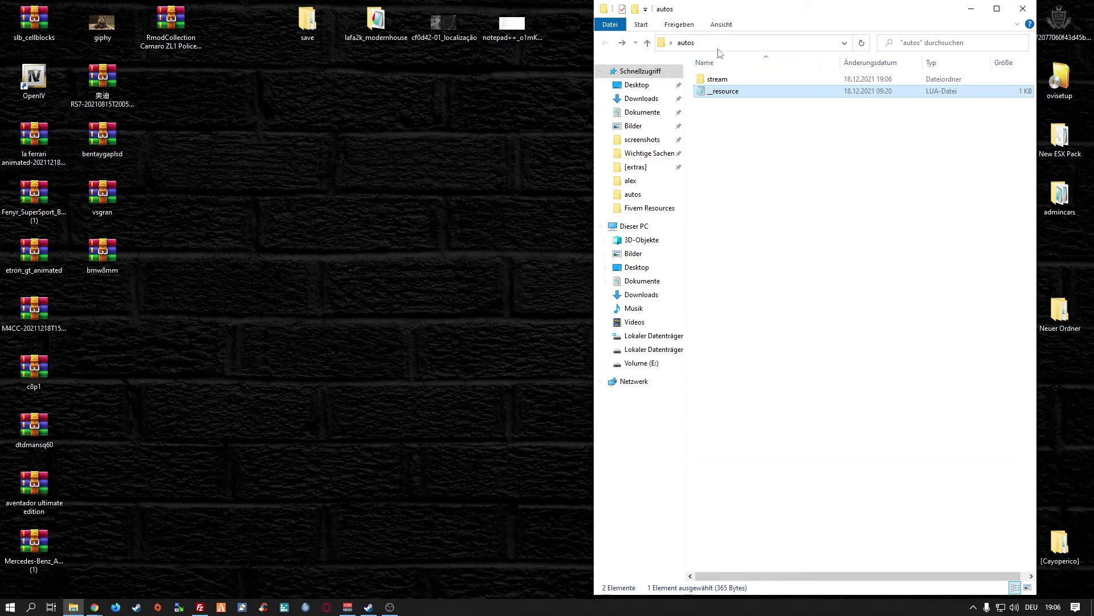
{"action": "left_click", "coordinate": [1023, 9]}
{"action": "left_click", "coordinate": [908, 201]}
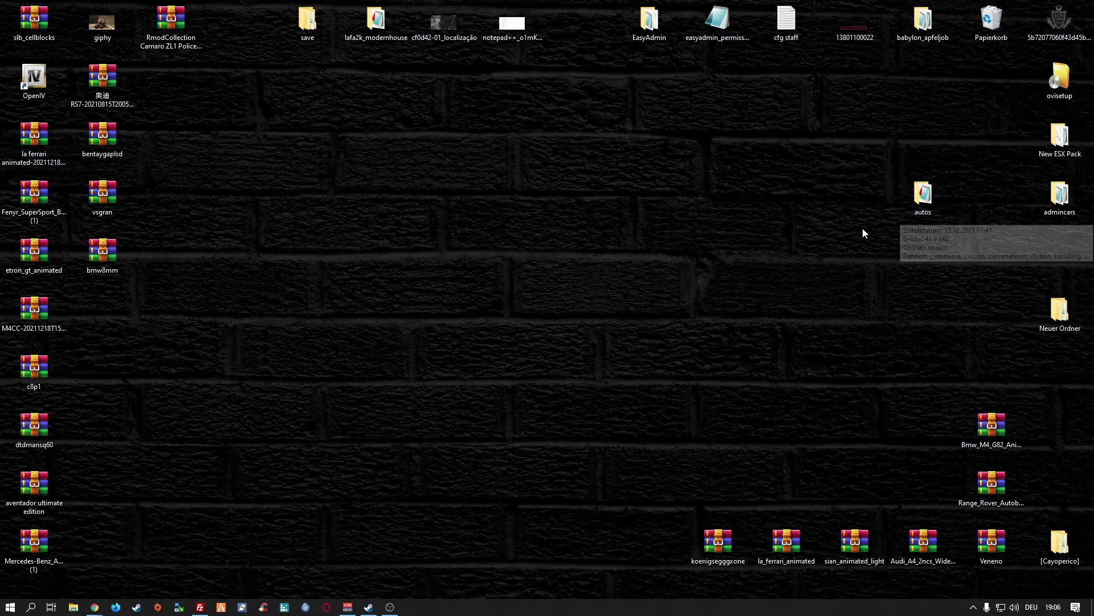
{"action": "left_click", "coordinate": [760, 220]}
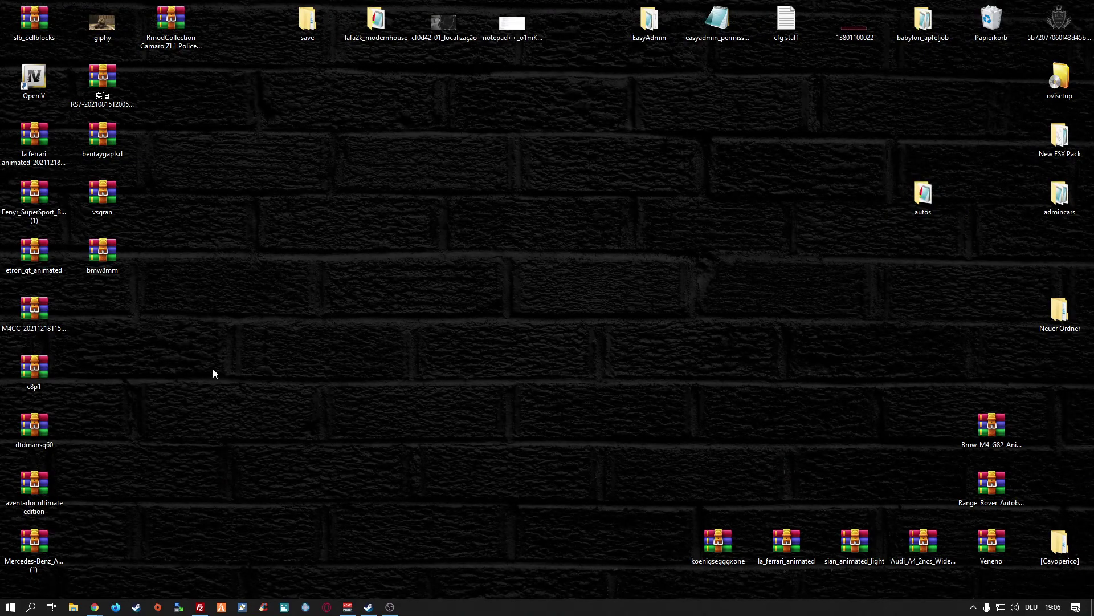
Switch to Chrome, download the 2021 Mercedes Benz A45 AMG add-on from GTA5-Mods, and return to the desktop.
{"action": "mouse_move", "coordinate": [94, 606]}
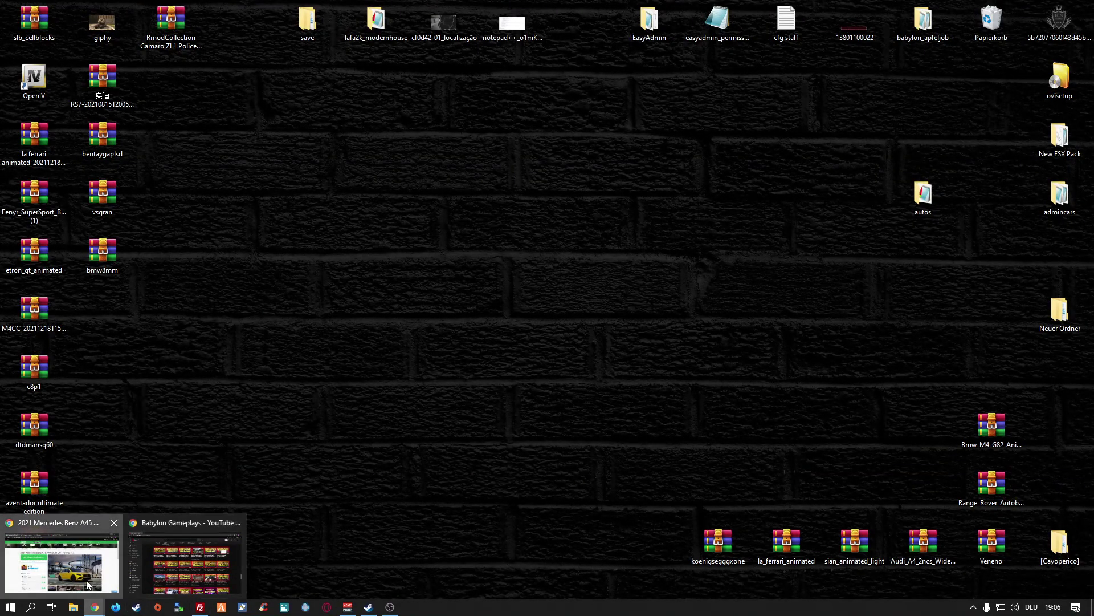
{"action": "key", "text": "alt+Tab"}
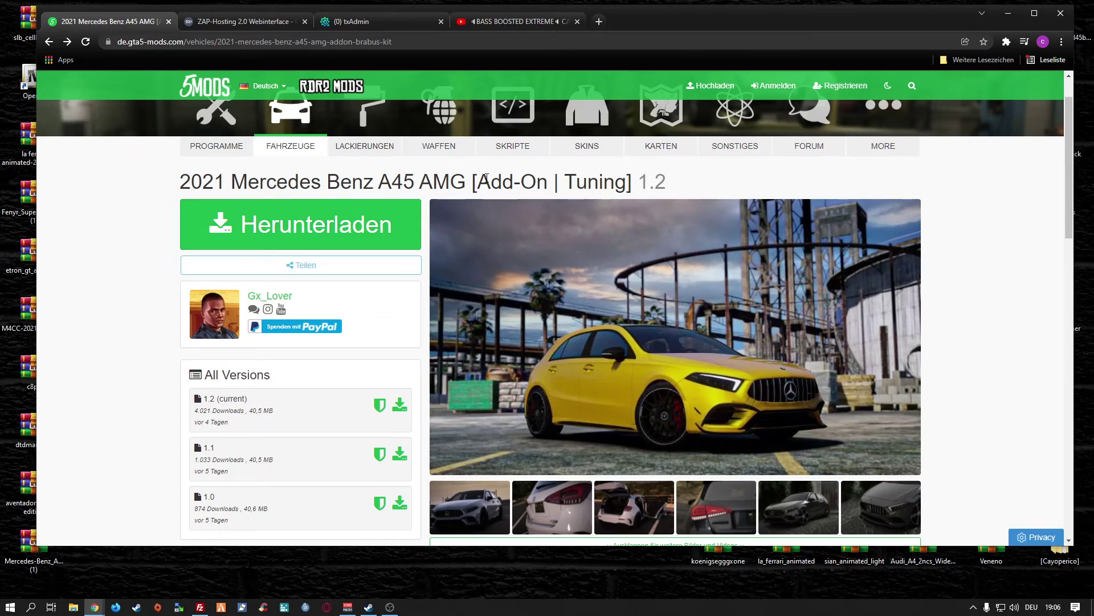
{"action": "left_click_drag", "start_coordinate": [479, 184], "coordinate": [552, 189]}
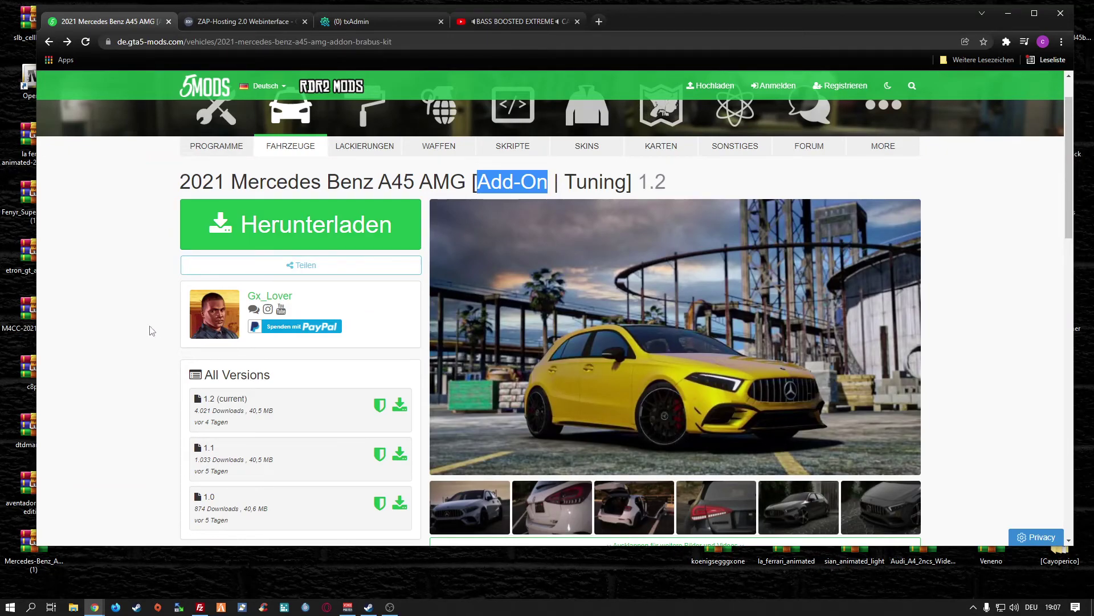
{"action": "left_click", "coordinate": [228, 222]}
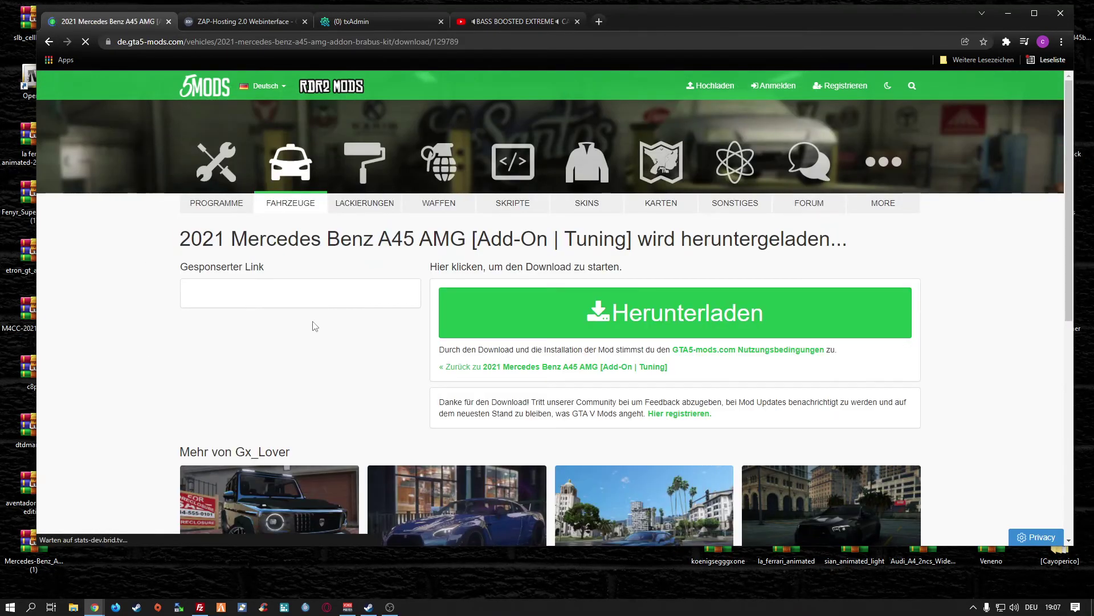
{"action": "left_click", "coordinate": [655, 295]}
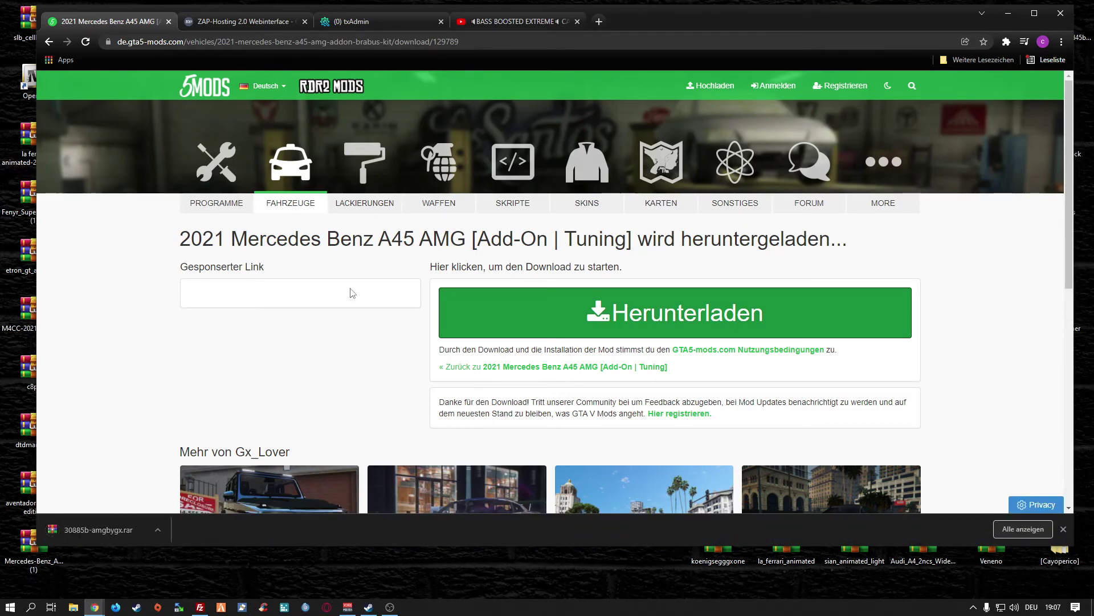
{"action": "left_click_drag", "start_coordinate": [620, 18], "coordinate": [657, 26]}
{"action": "key", "text": "super+d"}
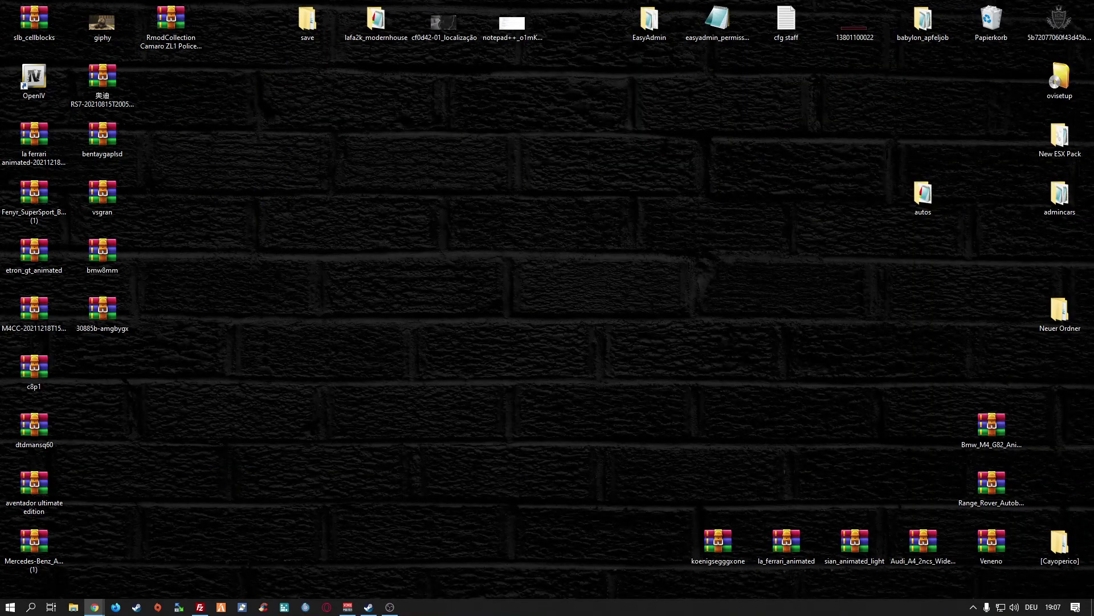
Place the 30885b-amgbygx archive beside the autos folder and open it down to the 2021 A45\gxa45 folder.
{"action": "left_click_drag", "start_coordinate": [102, 317], "coordinate": [844, 208]}
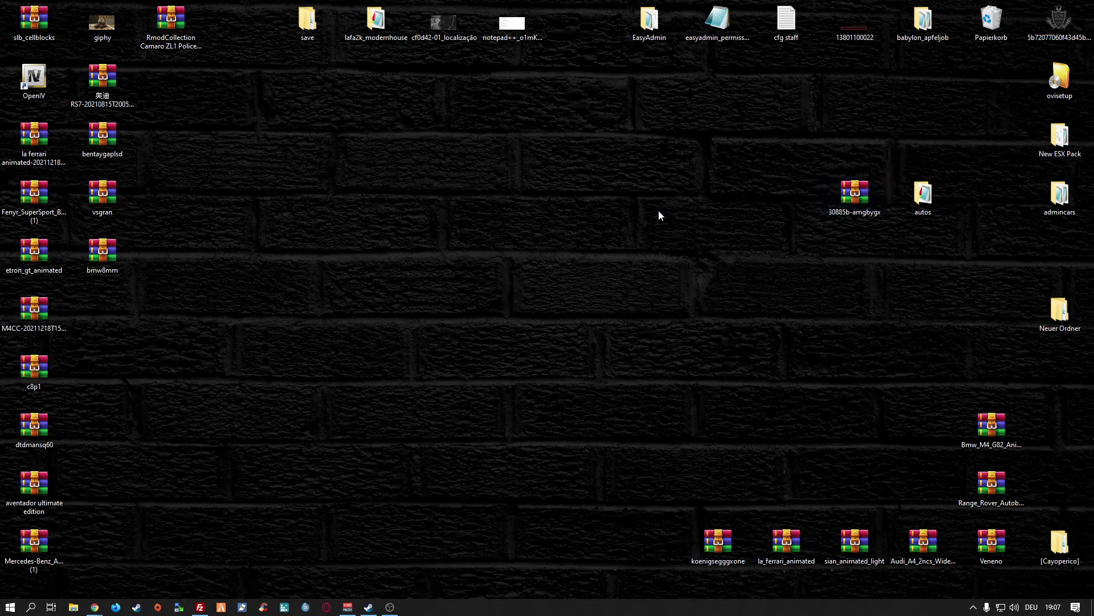
{"action": "double_click", "coordinate": [862, 193]}
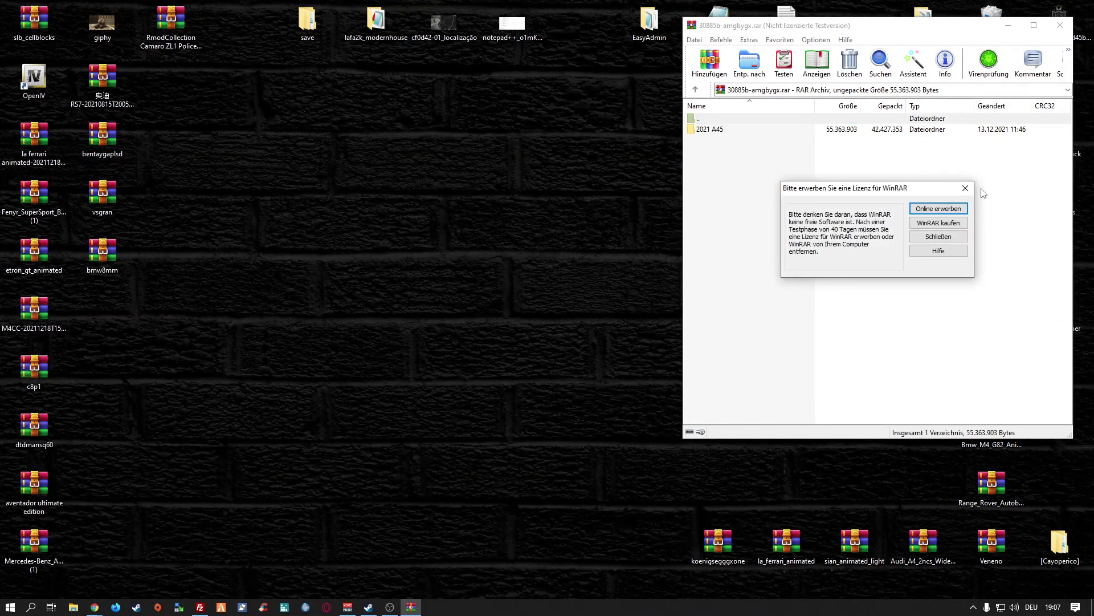
{"action": "left_click", "coordinate": [968, 189]}
{"action": "double_click", "coordinate": [709, 130]}
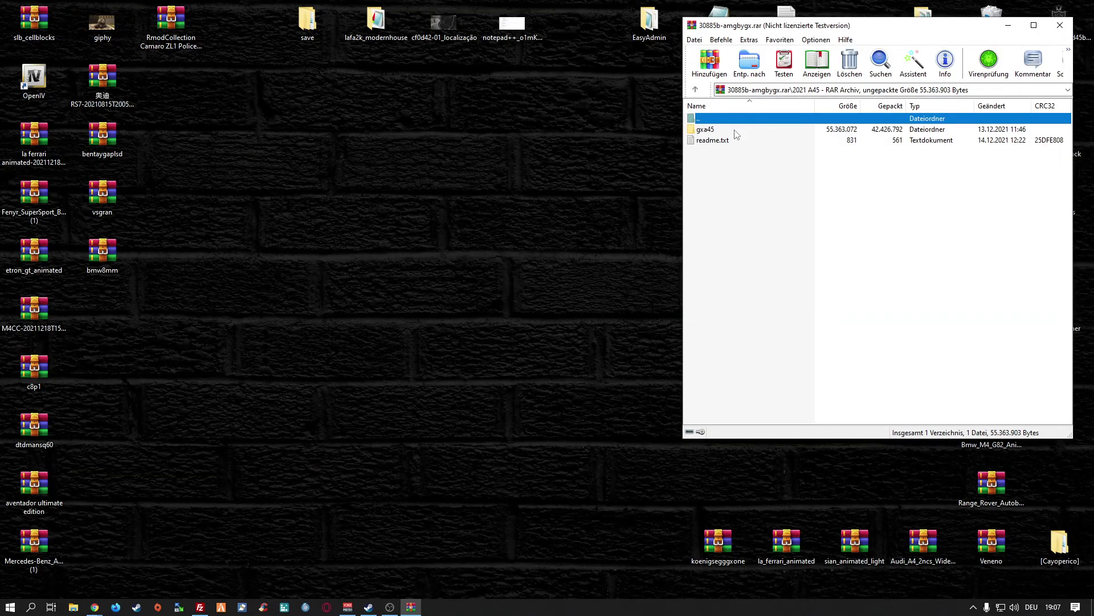
{"action": "double_click", "coordinate": [728, 131]}
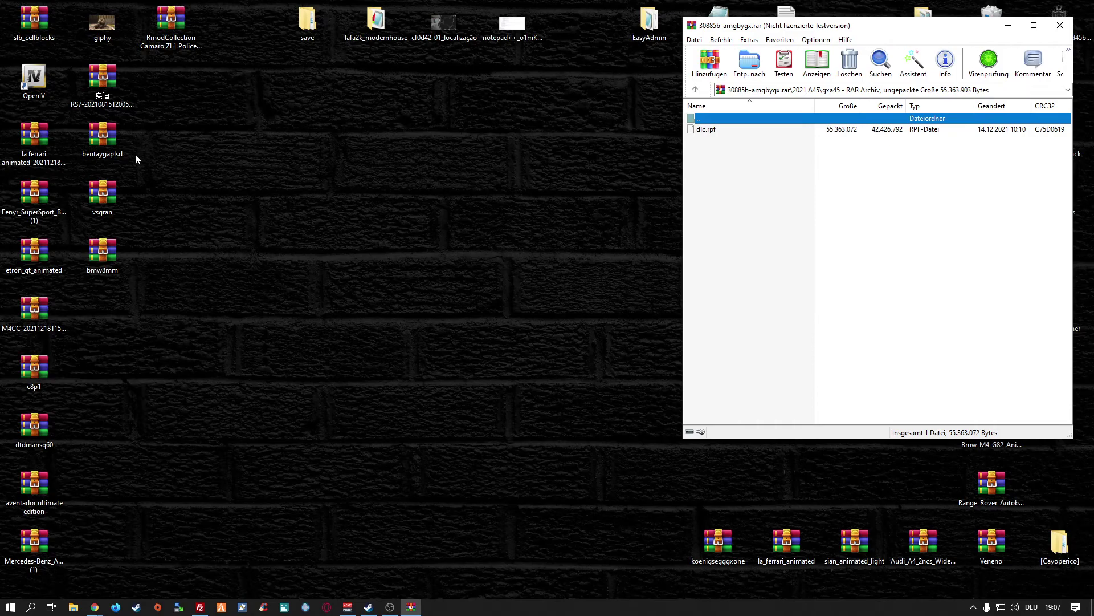
Start OpenIV for the Windows version of Grand Theft Auto V and turn on edit mode.
{"action": "double_click", "coordinate": [34, 78]}
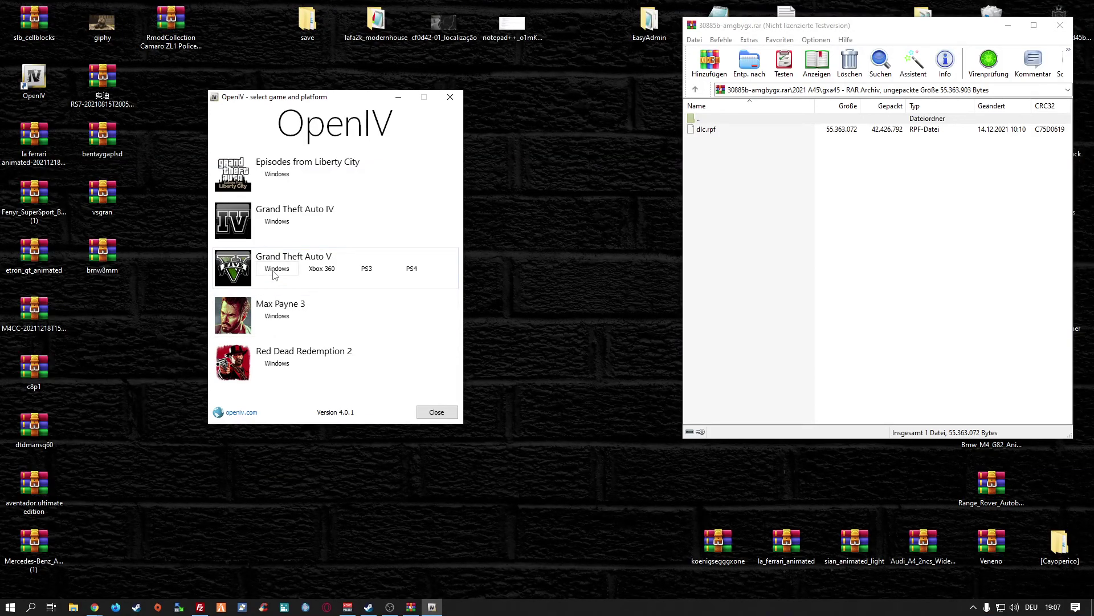
{"action": "left_click", "coordinate": [275, 270]}
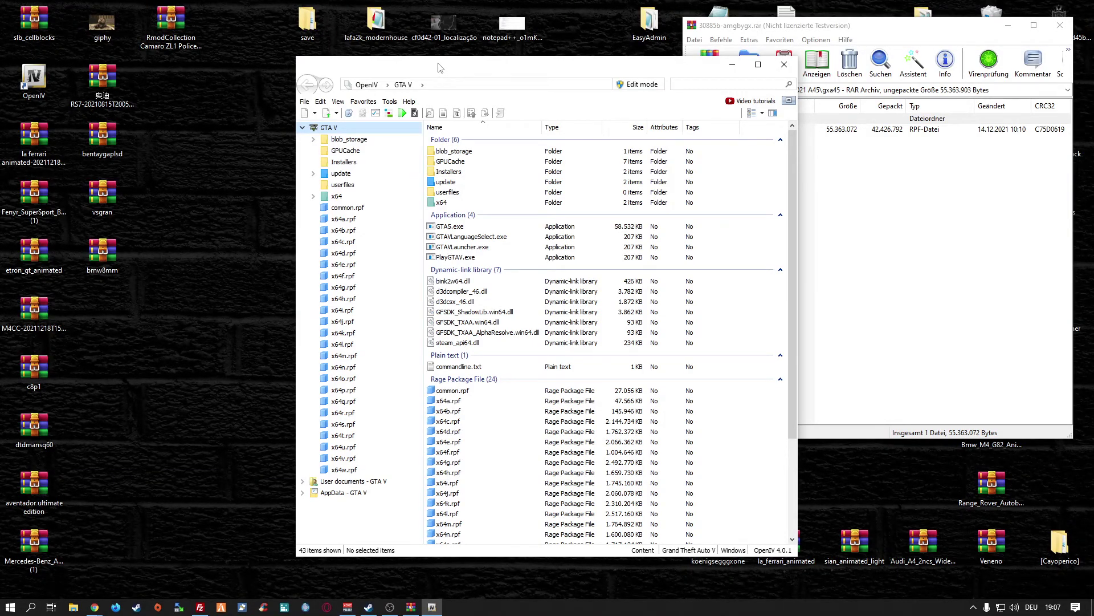
{"action": "left_click_drag", "start_coordinate": [439, 67], "coordinate": [286, 55]}
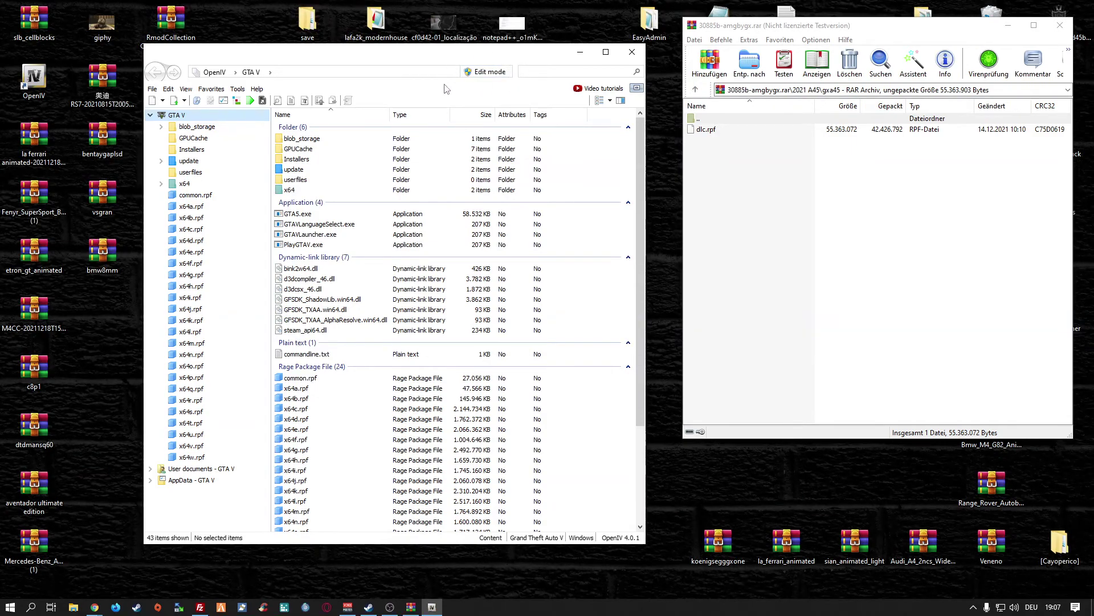
{"action": "left_click", "coordinate": [485, 72]}
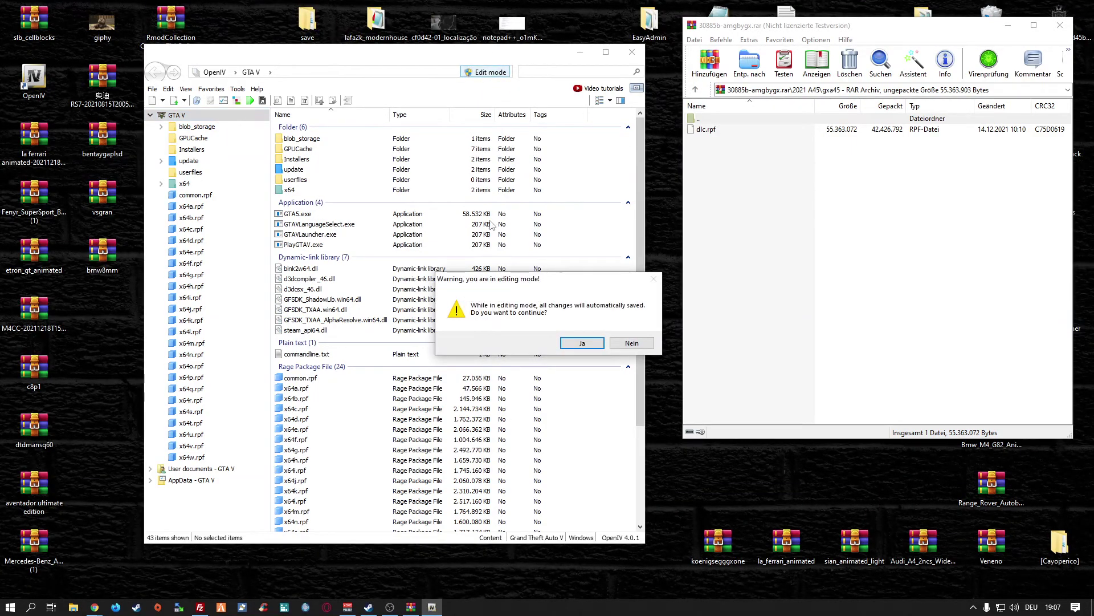
{"action": "left_click", "coordinate": [583, 343]}
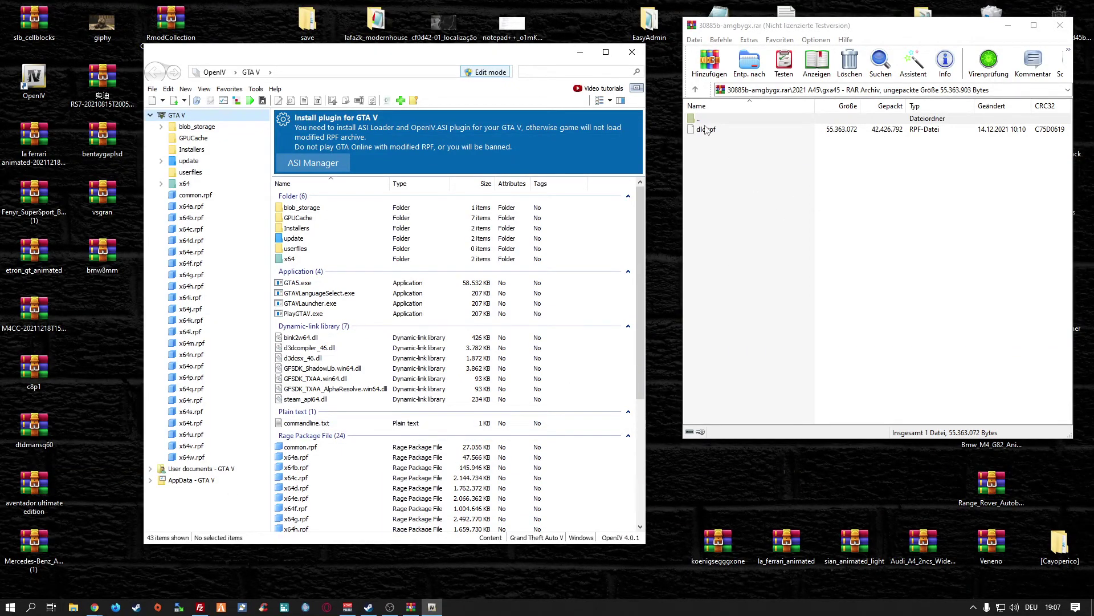
Load dlc.rpf from the archive into OpenIV's folder tree and close the archive window.
{"action": "left_click_drag", "start_coordinate": [711, 135], "coordinate": [740, 164]}
{"action": "left_click_drag", "start_coordinate": [735, 277], "coordinate": [183, 521]}
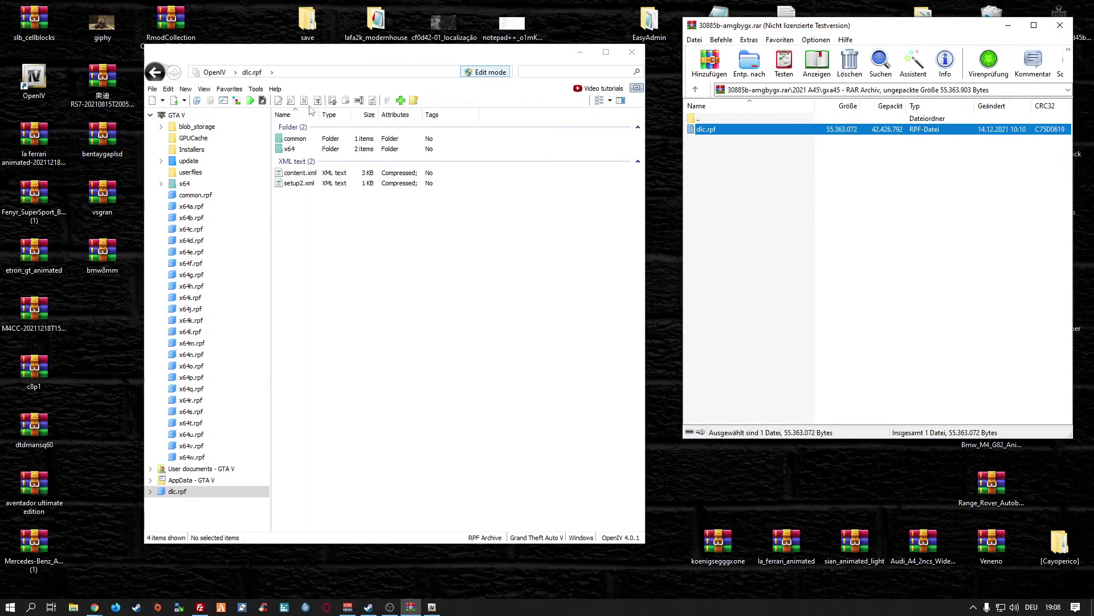
{"action": "left_click_drag", "start_coordinate": [353, 55], "coordinate": [248, 40]}
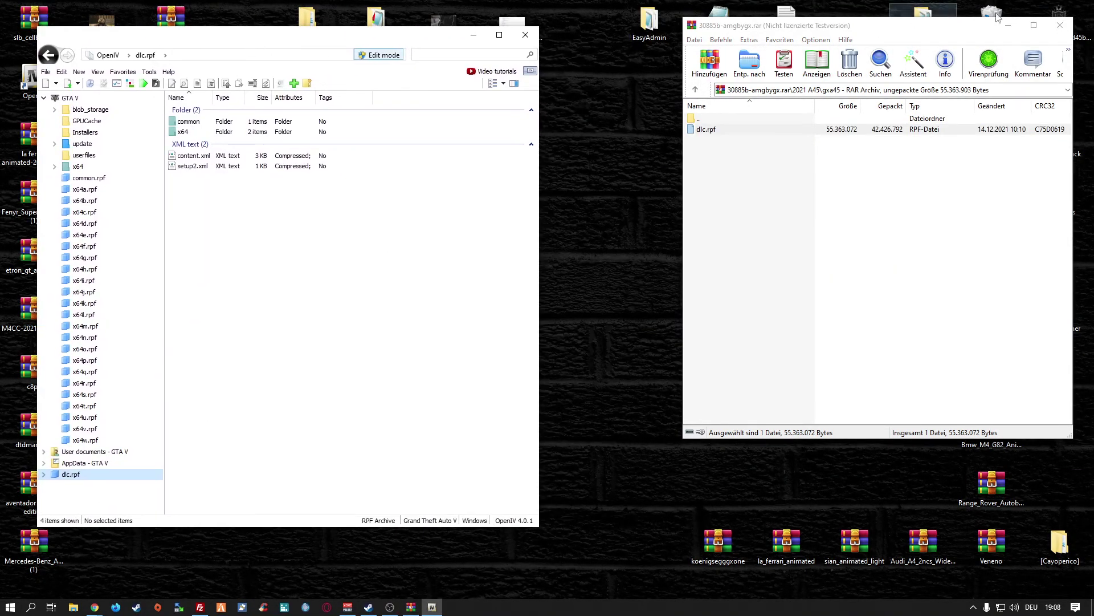
{"action": "left_click", "coordinate": [1059, 25]}
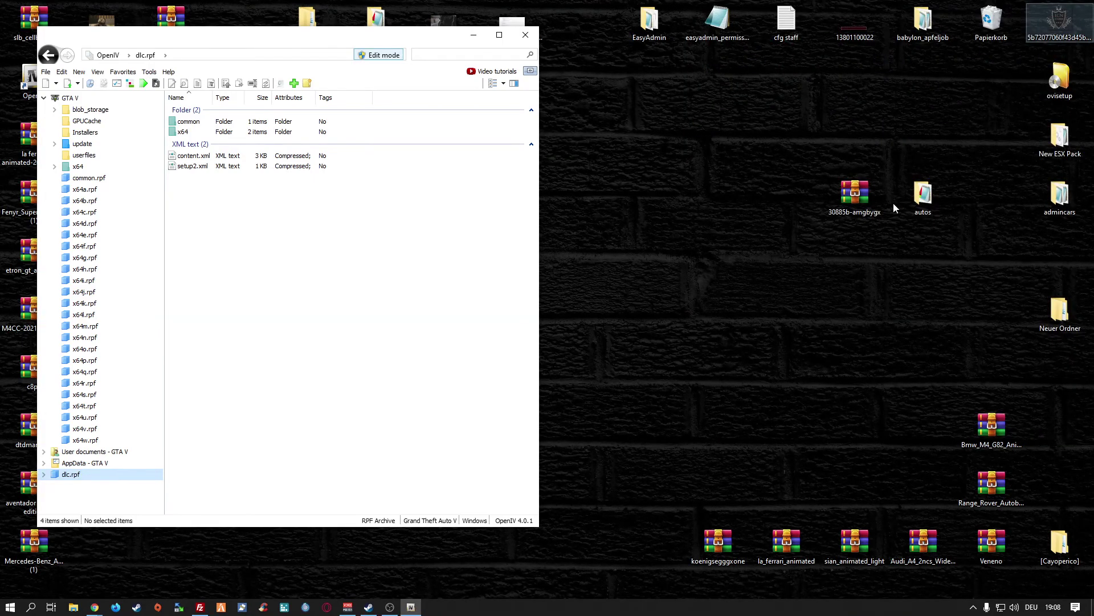
Copy the five META files from common/data in dlc.rpf into the autos folder, opened alongside.
{"action": "double_click", "coordinate": [933, 203]}
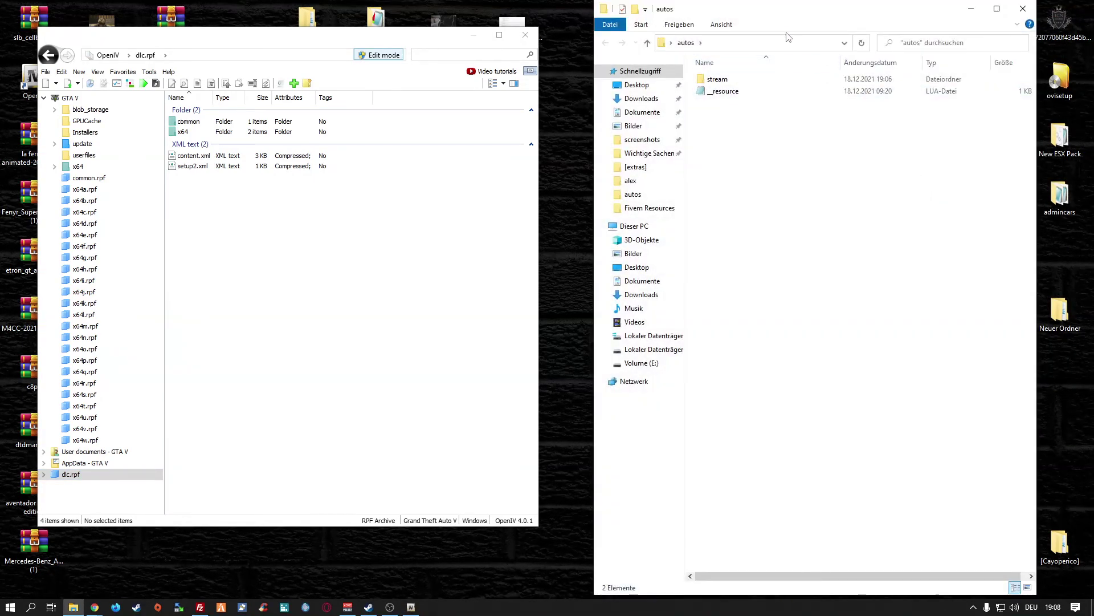
{"action": "left_click_drag", "start_coordinate": [773, 20], "coordinate": [755, 32]}
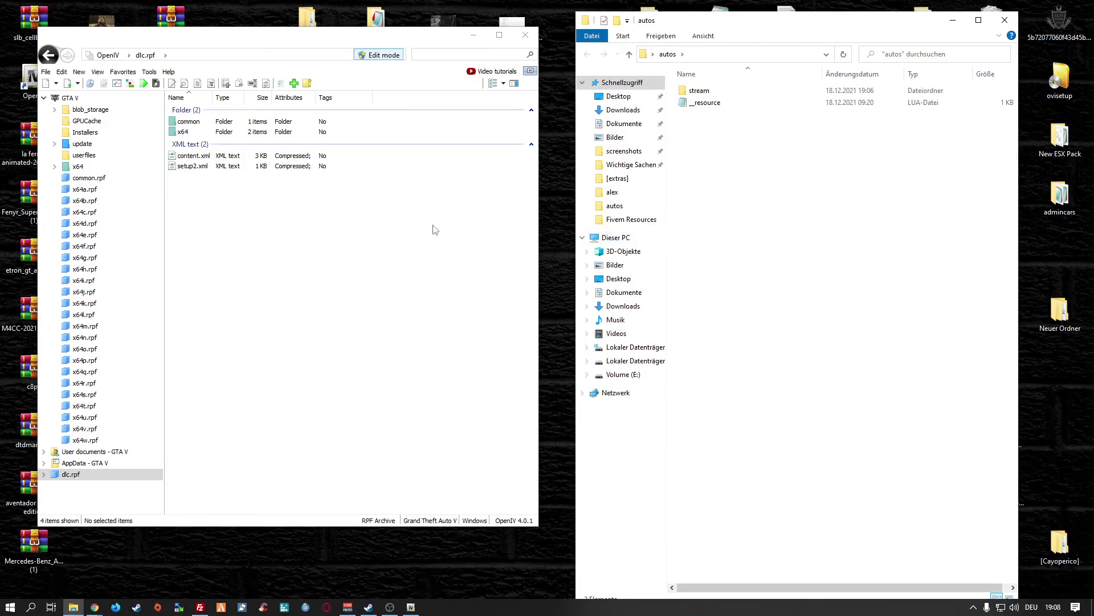
{"action": "double_click", "coordinate": [188, 122]}
{"action": "double_click", "coordinate": [184, 122]}
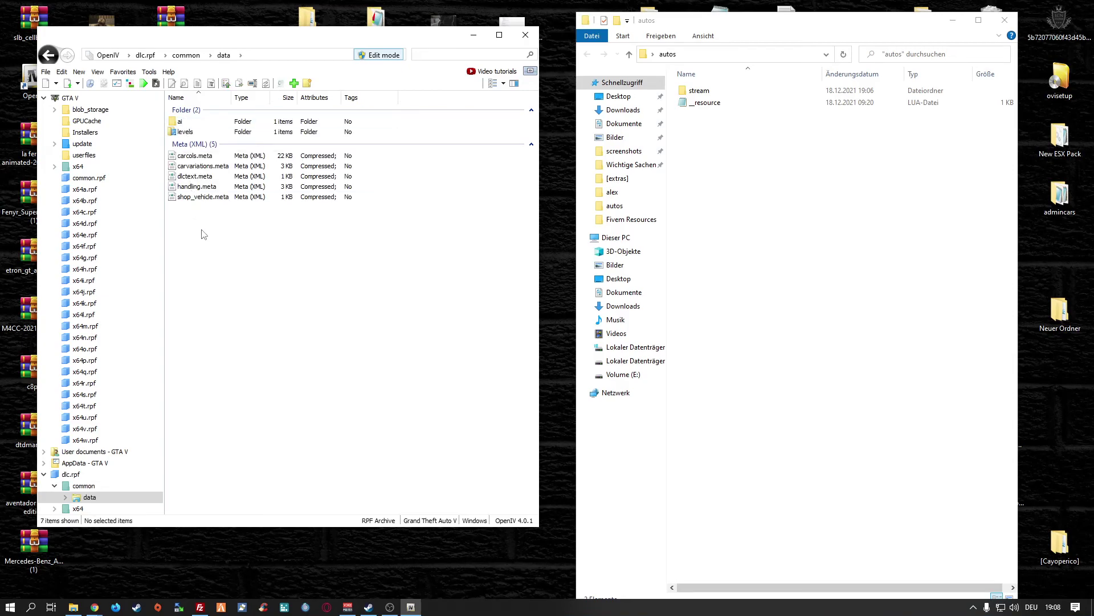
{"action": "left_click_drag", "start_coordinate": [214, 210], "coordinate": [216, 153]}
{"action": "left_click_drag", "start_coordinate": [193, 156], "coordinate": [775, 182]}
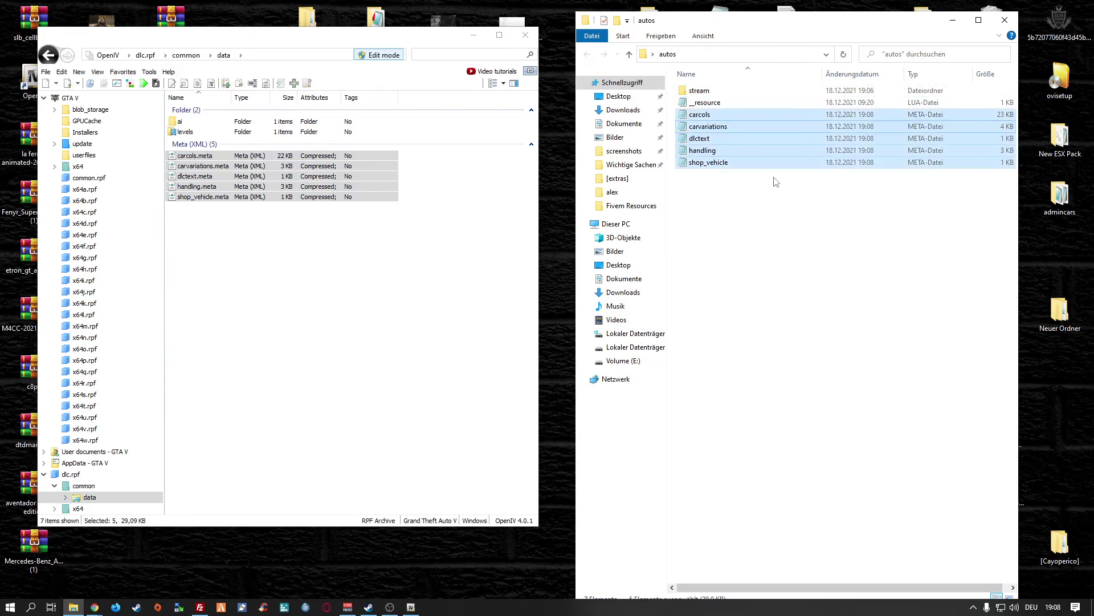
Copy vehiclelayouts.meta from the ai folder into autos and return to the data folder.
{"action": "double_click", "coordinate": [185, 124]}
{"action": "left_click_drag", "start_coordinate": [204, 122], "coordinate": [780, 222]}
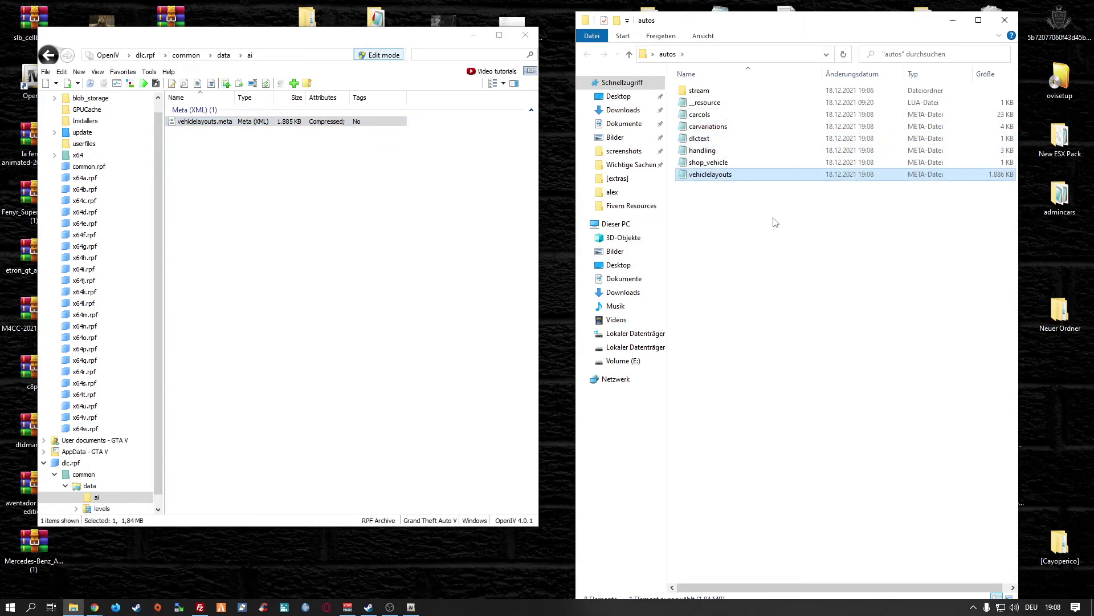
{"action": "left_click", "coordinate": [48, 55]}
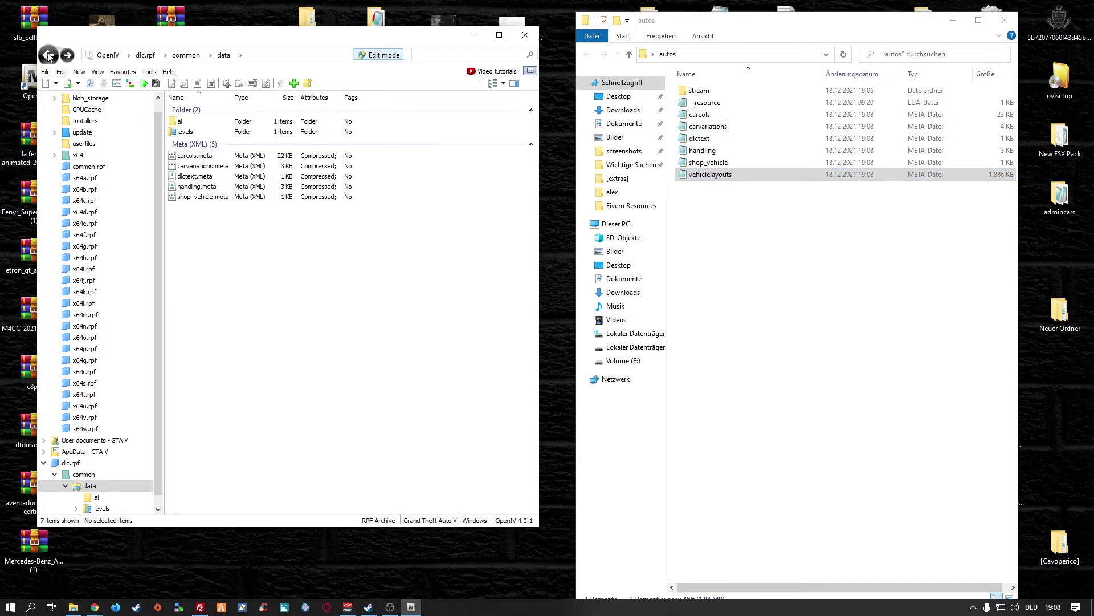
Copy vehicles.meta from common/data/levels/gta5 into the autos folder and return to the root of dlc.rpf.
{"action": "double_click", "coordinate": [186, 132]}
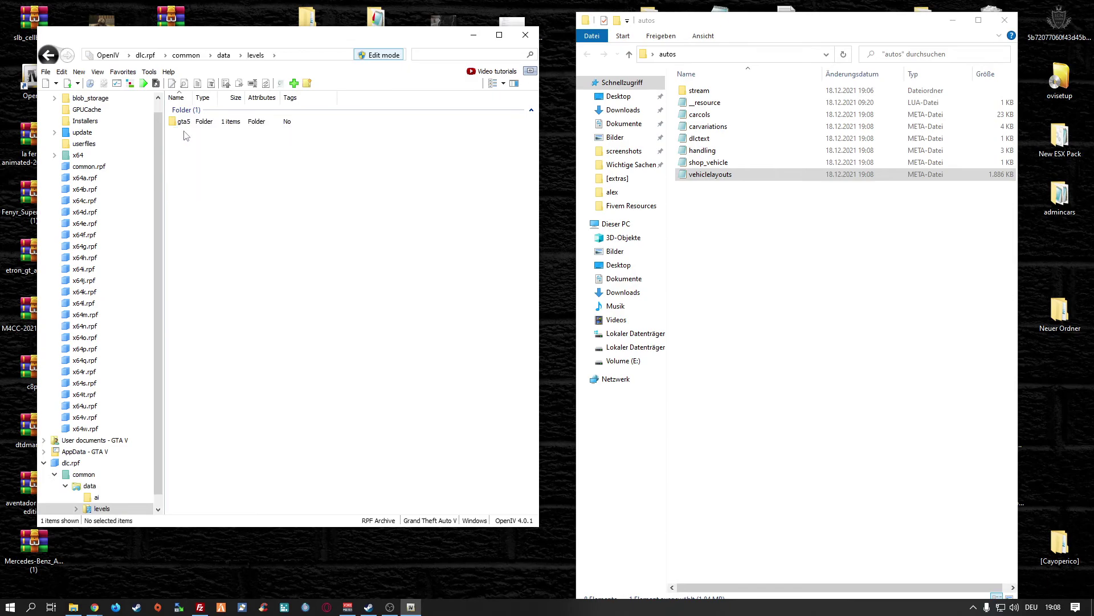
{"action": "double_click", "coordinate": [199, 122]}
{"action": "left_click_drag", "start_coordinate": [196, 121], "coordinate": [787, 245]}
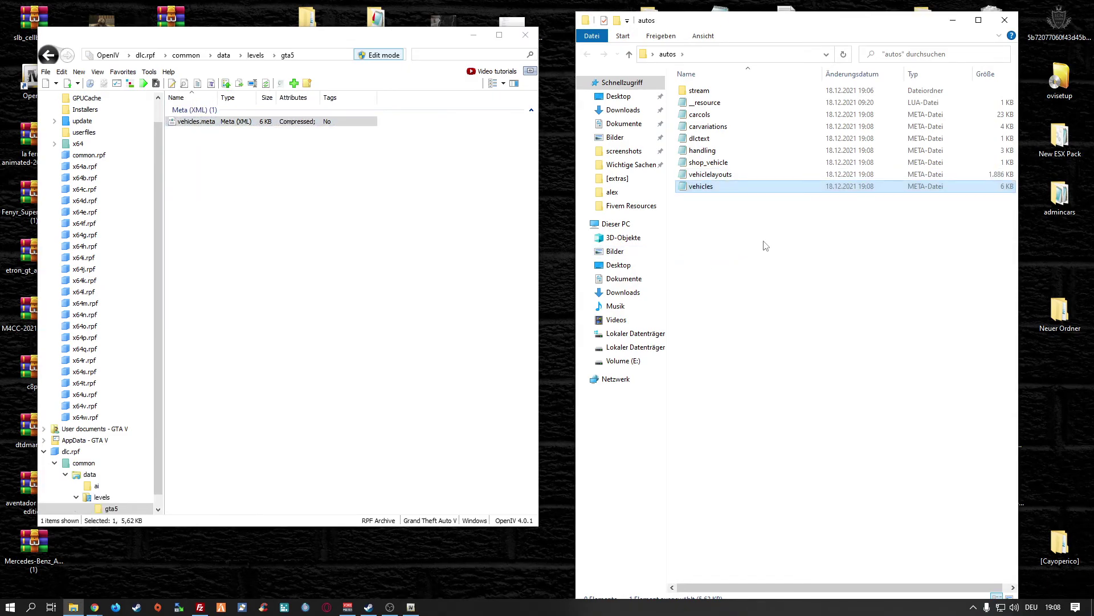
{"action": "left_click", "coordinate": [50, 58]}
{"action": "left_click", "coordinate": [50, 58]}
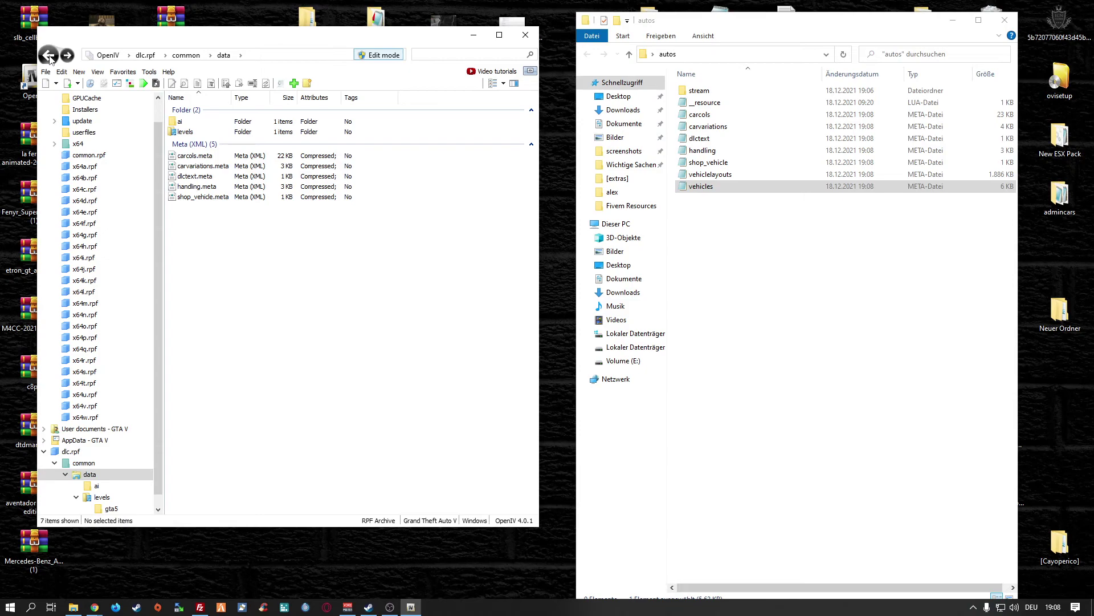
{"action": "left_click", "coordinate": [50, 57]}
{"action": "left_click", "coordinate": [49, 57]}
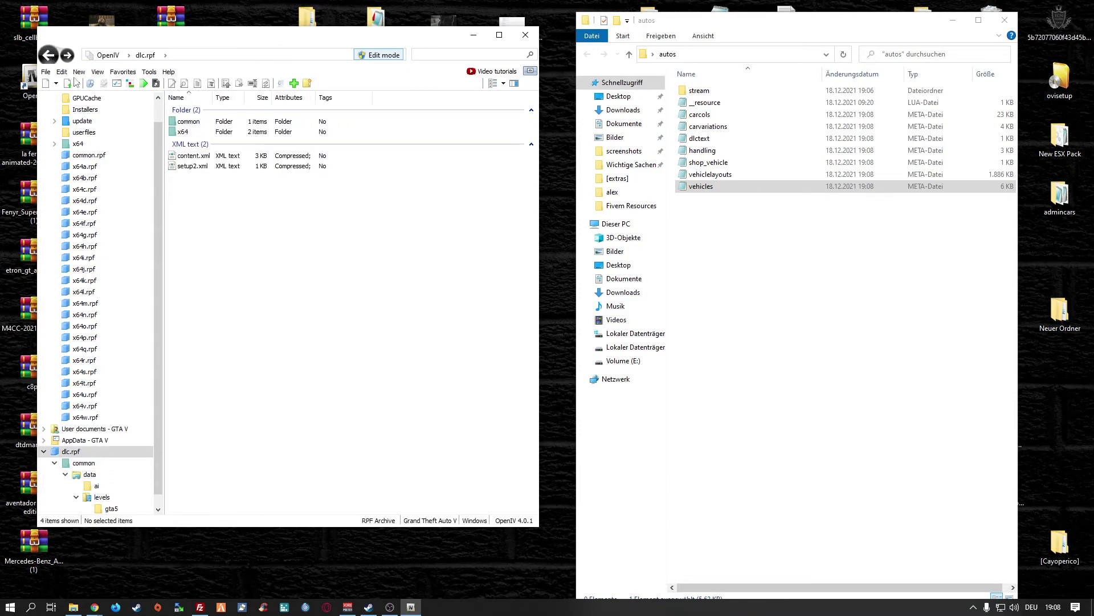
Check the language packages in x64/data/lang of dlc.rpf and return to the x64 folder.
{"action": "double_click", "coordinate": [183, 131]}
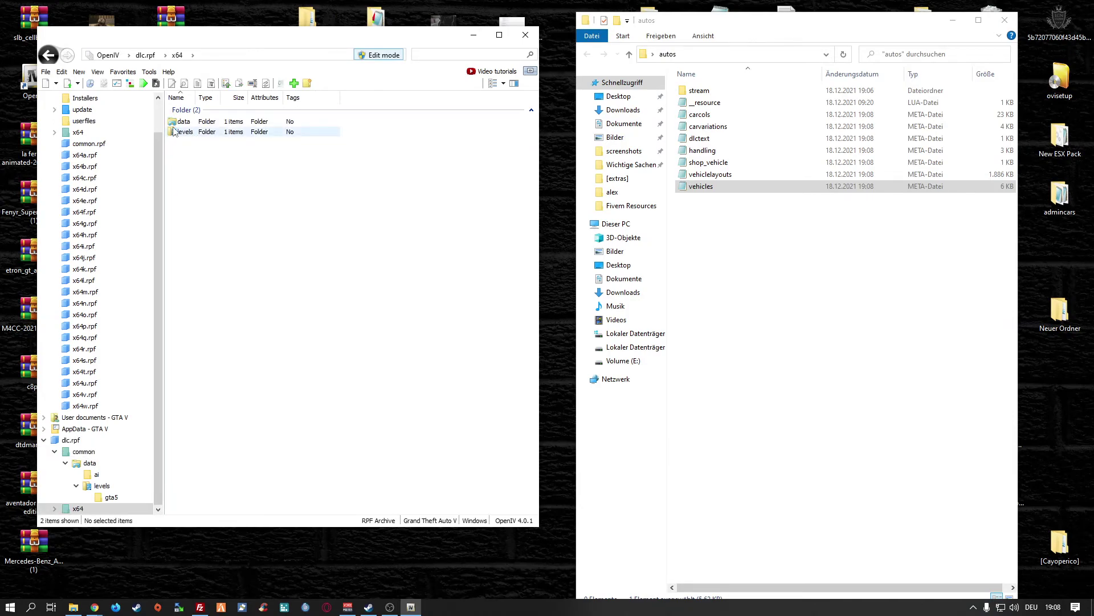
{"action": "double_click", "coordinate": [184, 121]}
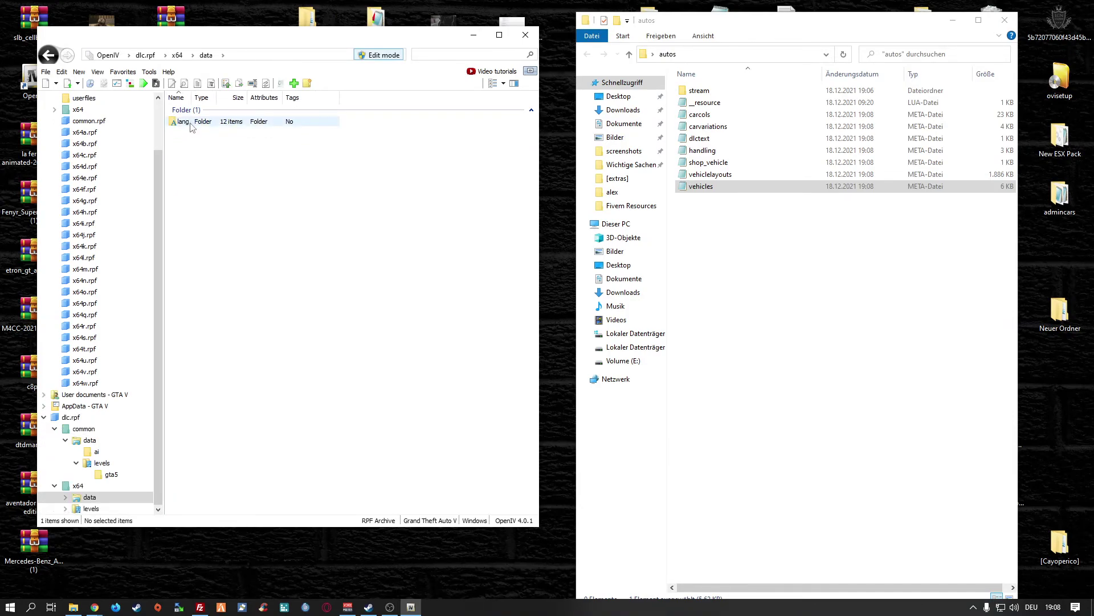
{"action": "double_click", "coordinate": [183, 122]}
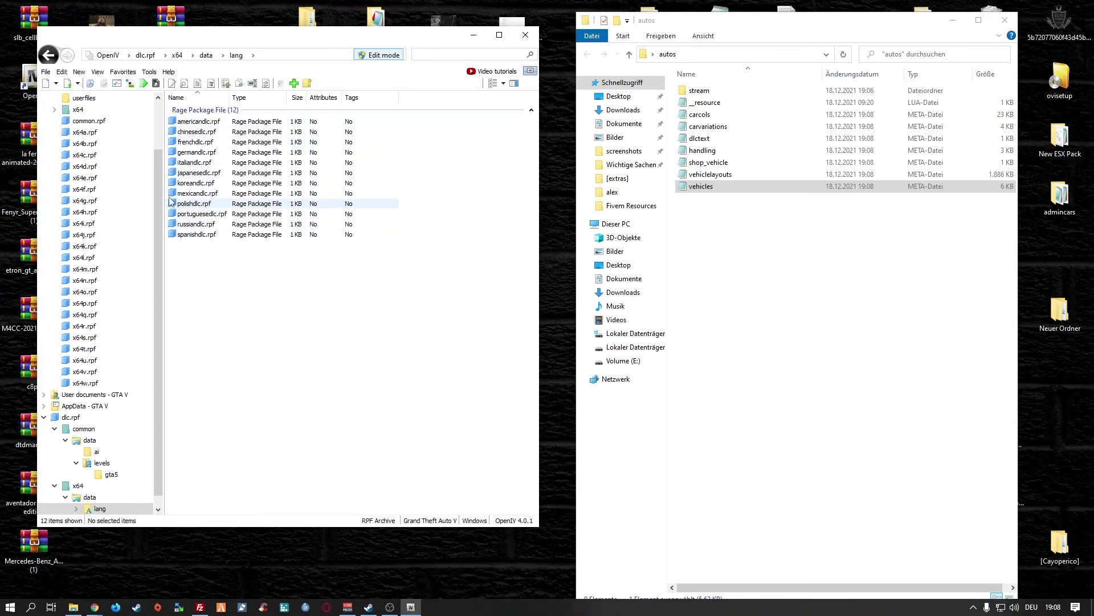
{"action": "left_click", "coordinate": [49, 55]}
{"action": "left_click", "coordinate": [49, 55]}
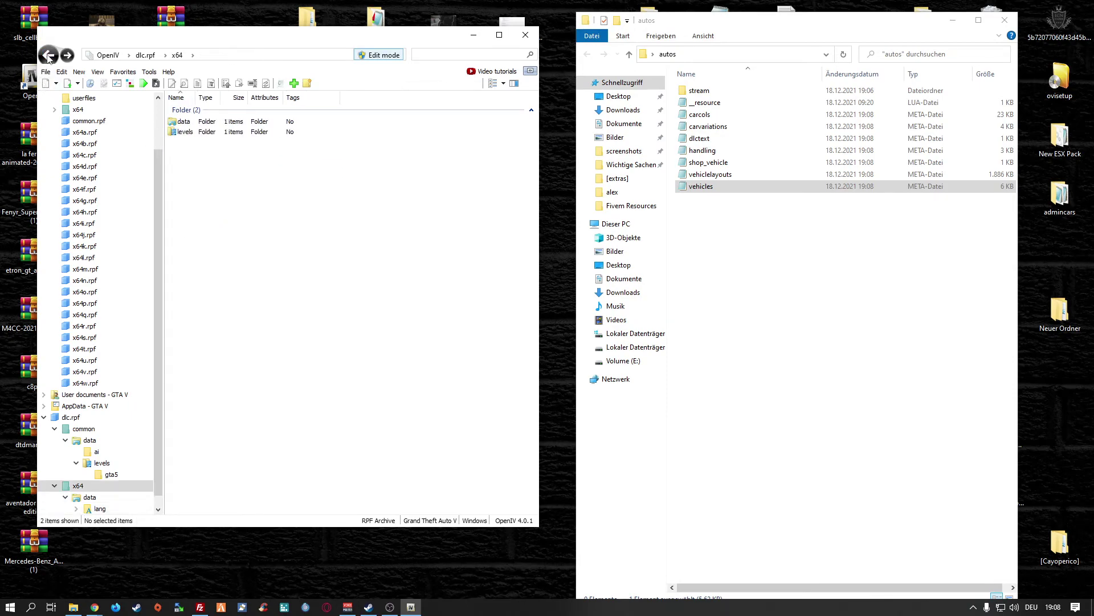
Copy brabus.yft and brabus2.yft from the mods package in x64/levels/gta5/vehiclemods into the stream folder of autos.
{"action": "double_click", "coordinate": [186, 133]}
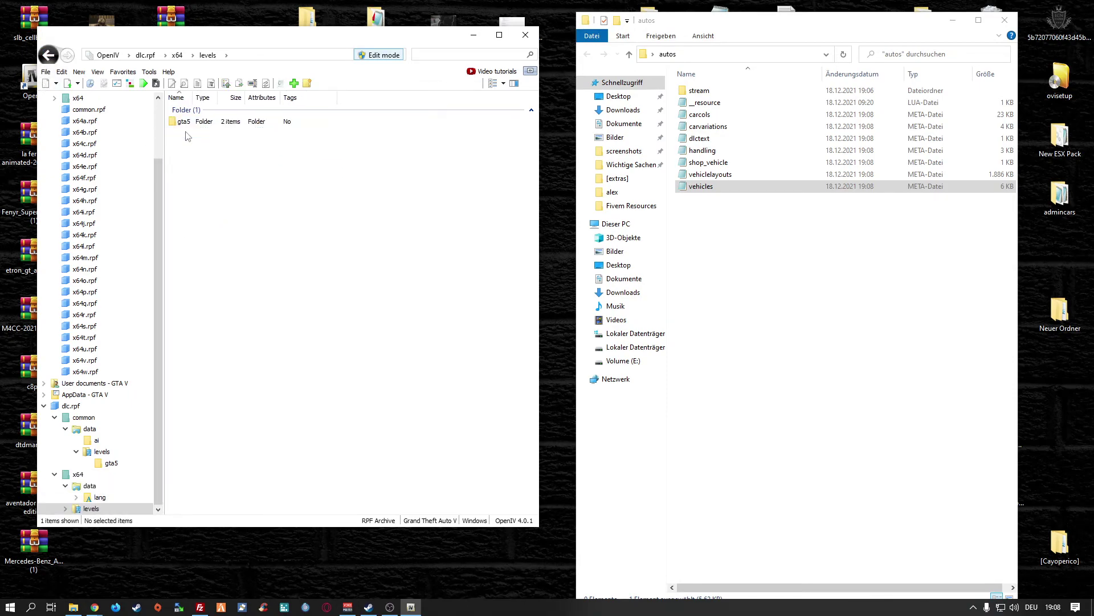
{"action": "double_click", "coordinate": [185, 122]}
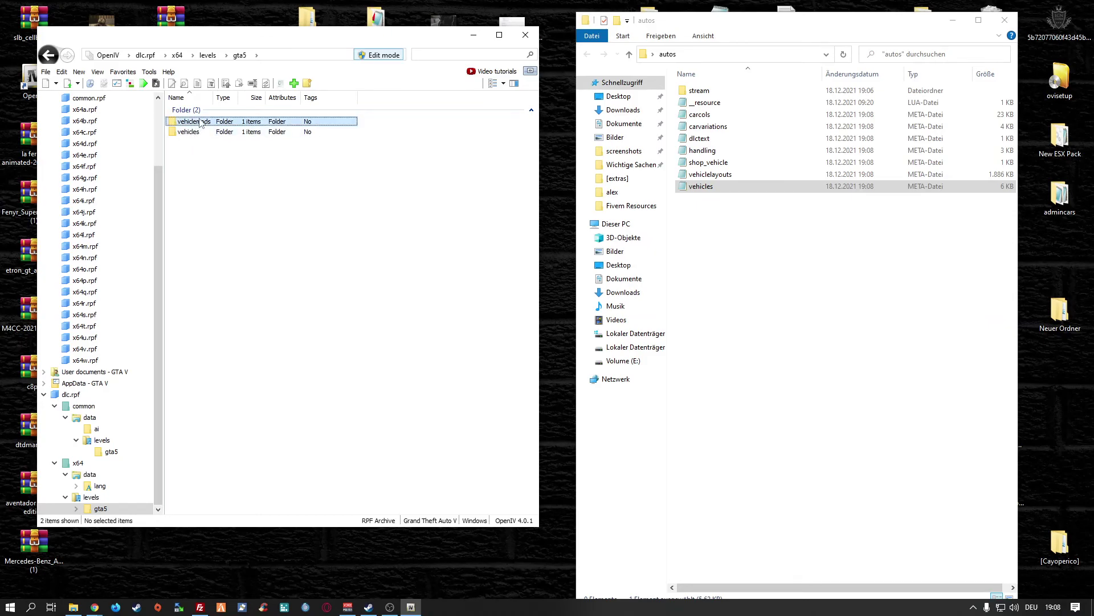
{"action": "double_click", "coordinate": [194, 122]}
{"action": "double_click", "coordinate": [200, 123]}
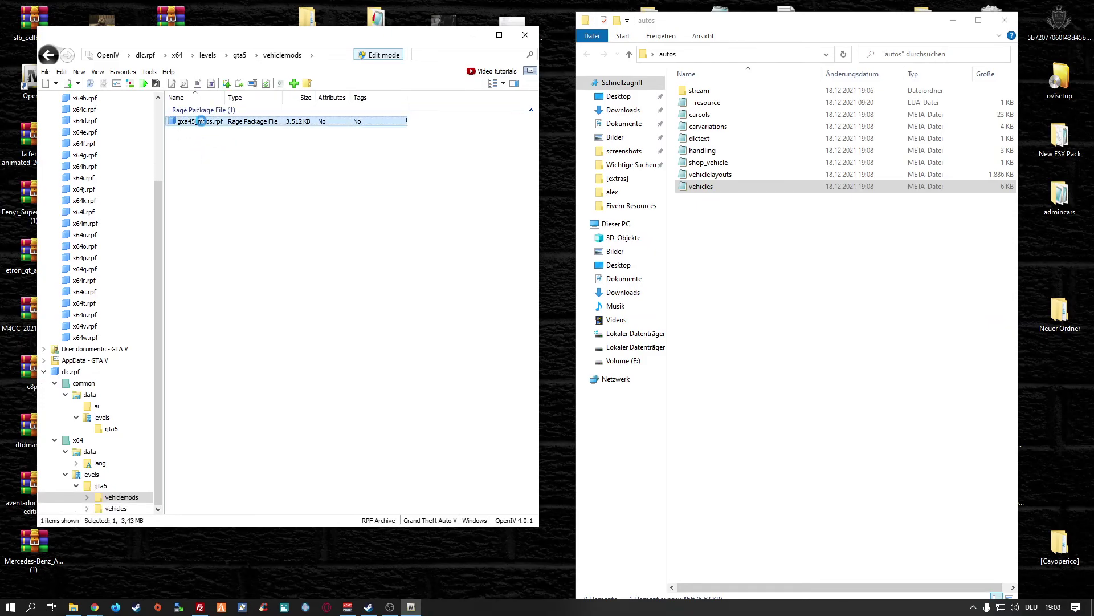
{"action": "left_click_drag", "start_coordinate": [201, 157], "coordinate": [191, 121]}
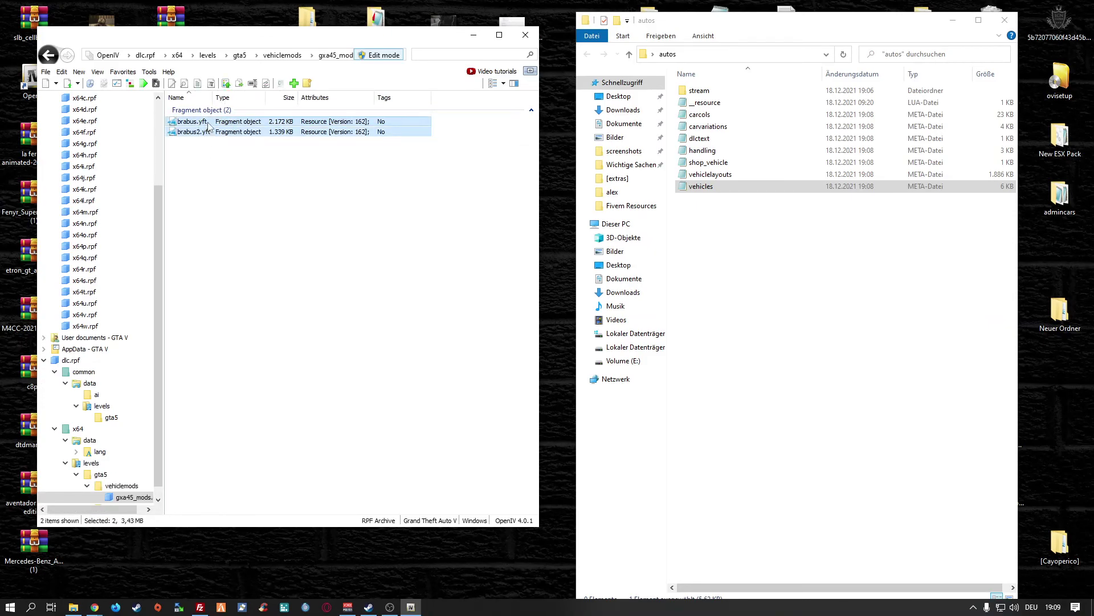
{"action": "left_click_drag", "start_coordinate": [406, 142], "coordinate": [705, 93]}
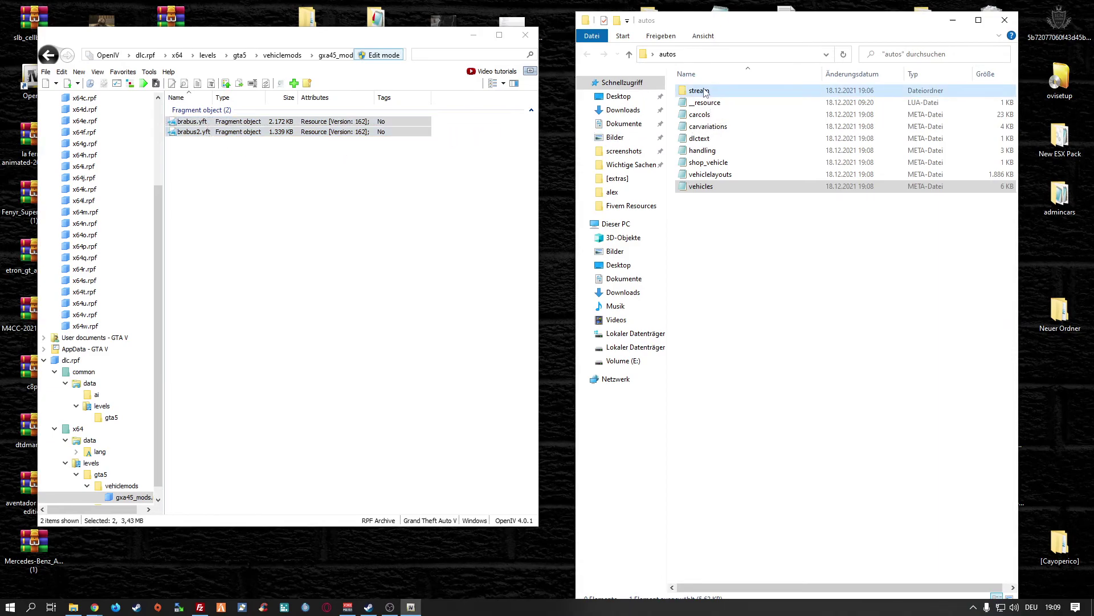
Copy a45_wheel.ydr, gxa45.yft, gxa45_hi.yft and gxa45.ytd from vehicles.rpf in the gta5/vehicles folder into stream.
{"action": "left_click", "coordinate": [49, 56]}
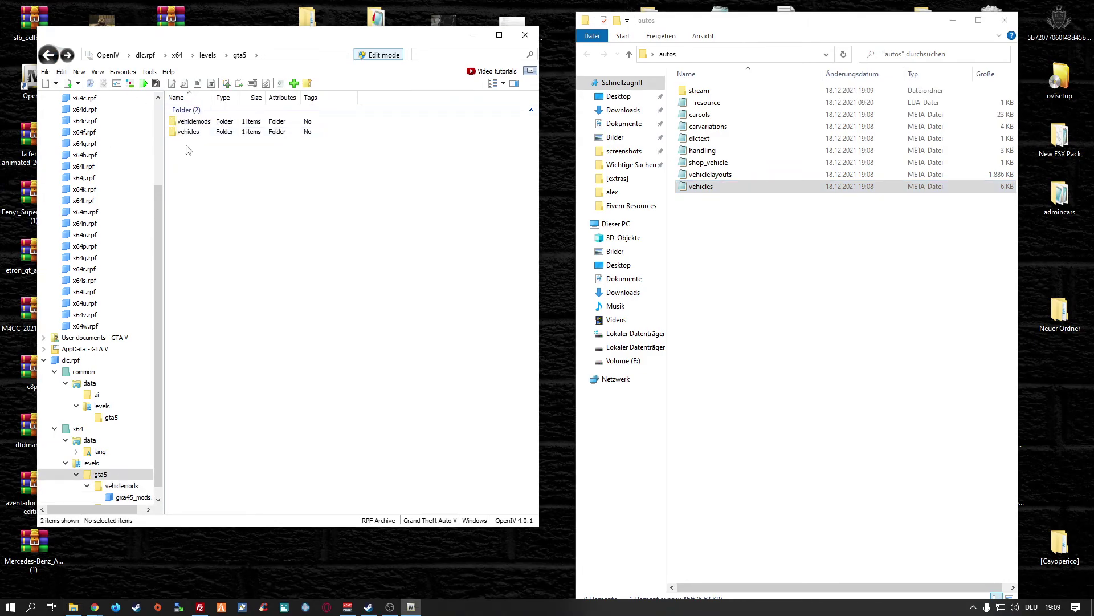
{"action": "double_click", "coordinate": [181, 133]}
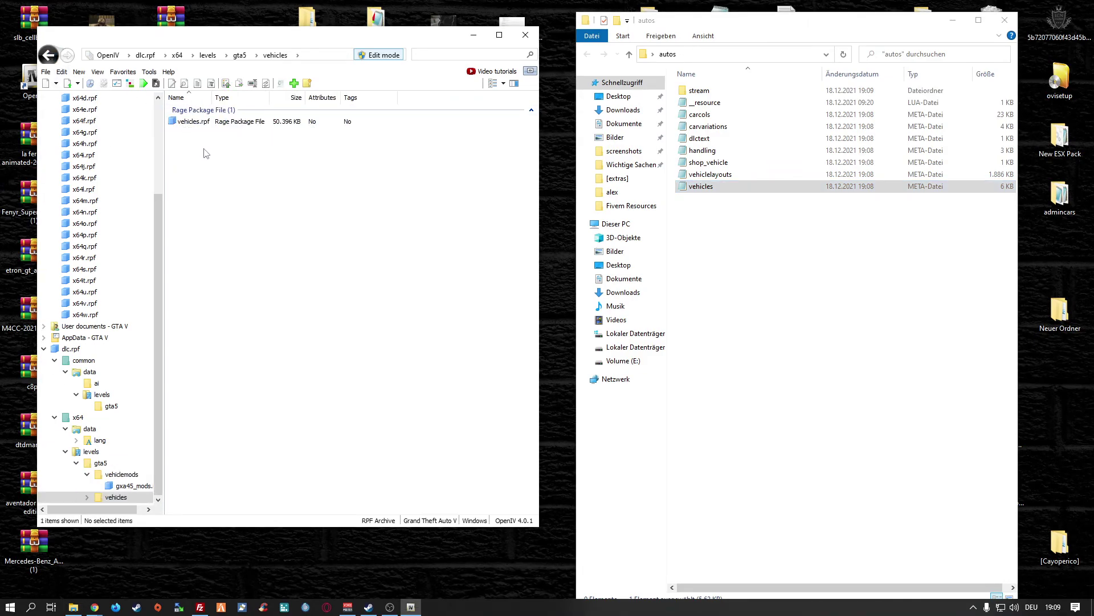
{"action": "double_click", "coordinate": [209, 124]}
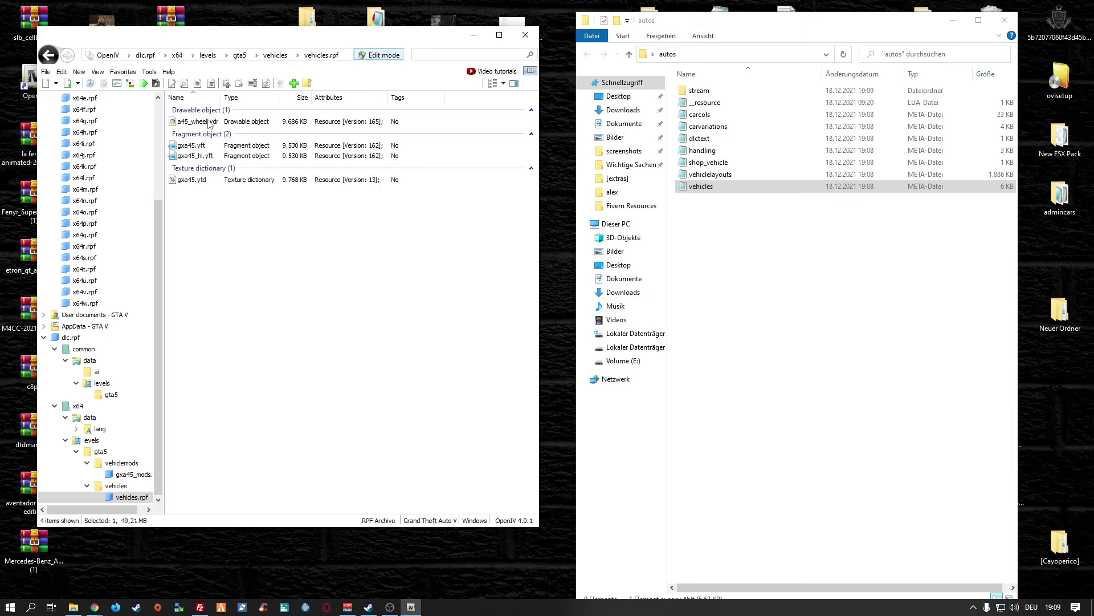
{"action": "left_click_drag", "start_coordinate": [188, 211], "coordinate": [227, 126]}
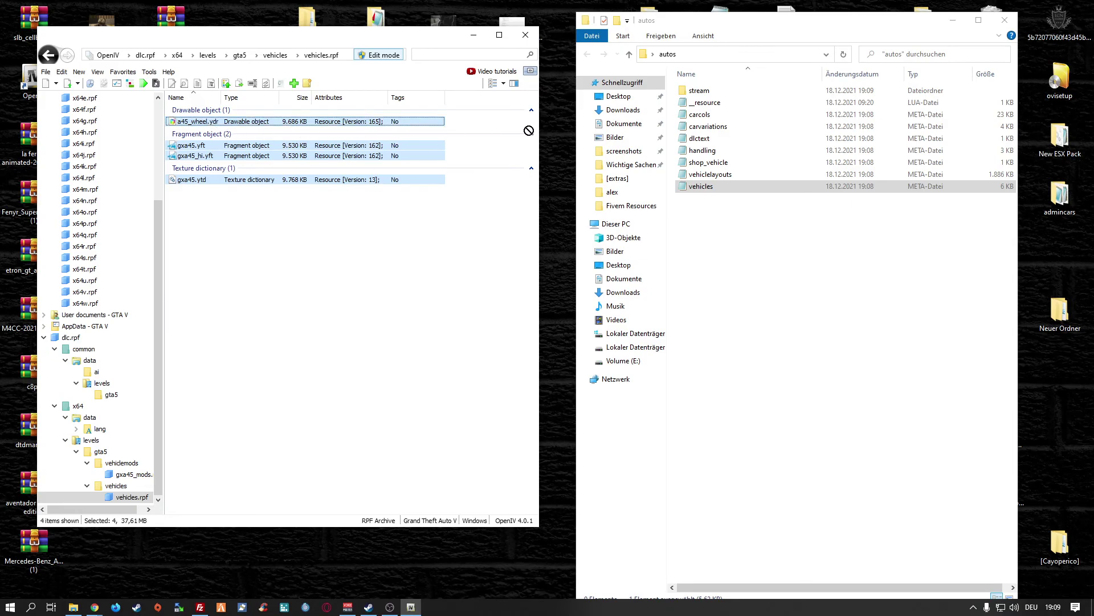
{"action": "left_click_drag", "start_coordinate": [695, 96], "coordinate": [703, 94]}
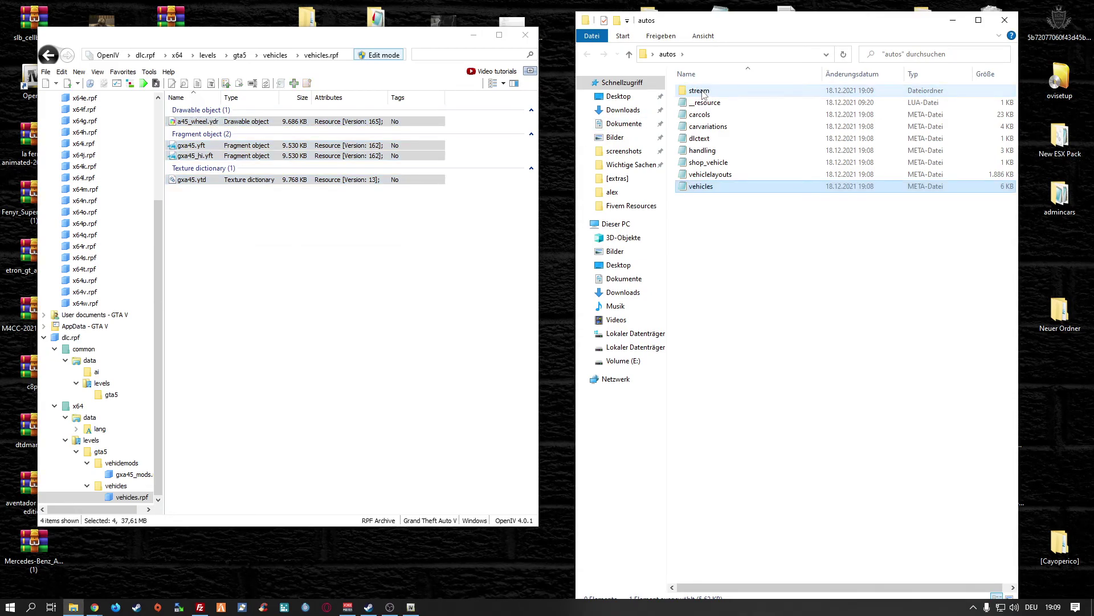
Go back to the x64 folder, then close OpenIV and the autos folder window.
{"action": "left_click", "coordinate": [48, 55]}
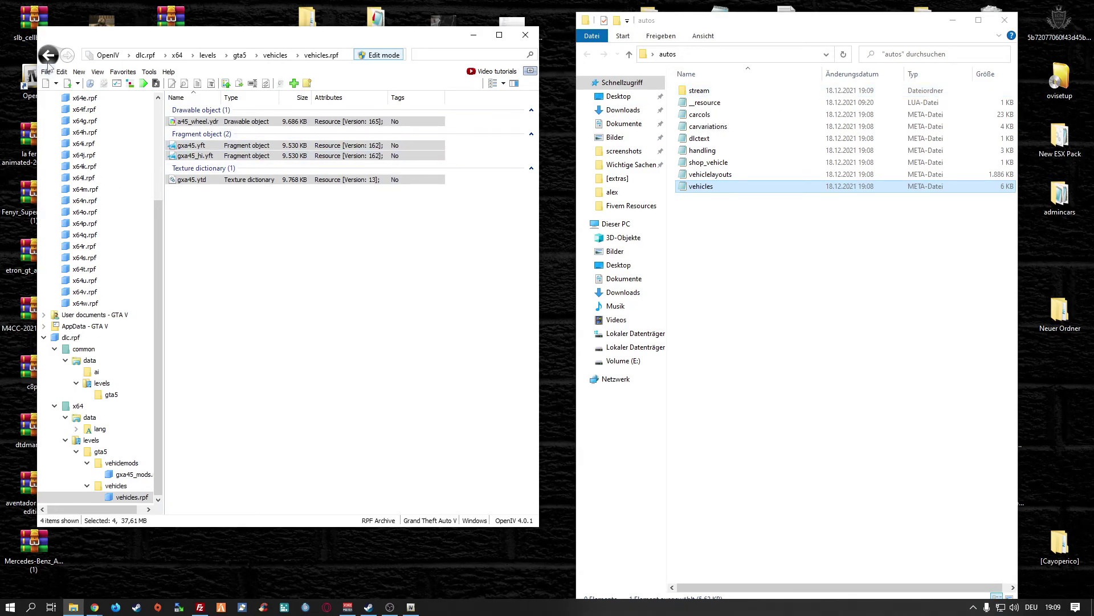
{"action": "left_click", "coordinate": [48, 57]}
{"action": "left_click", "coordinate": [48, 57]}
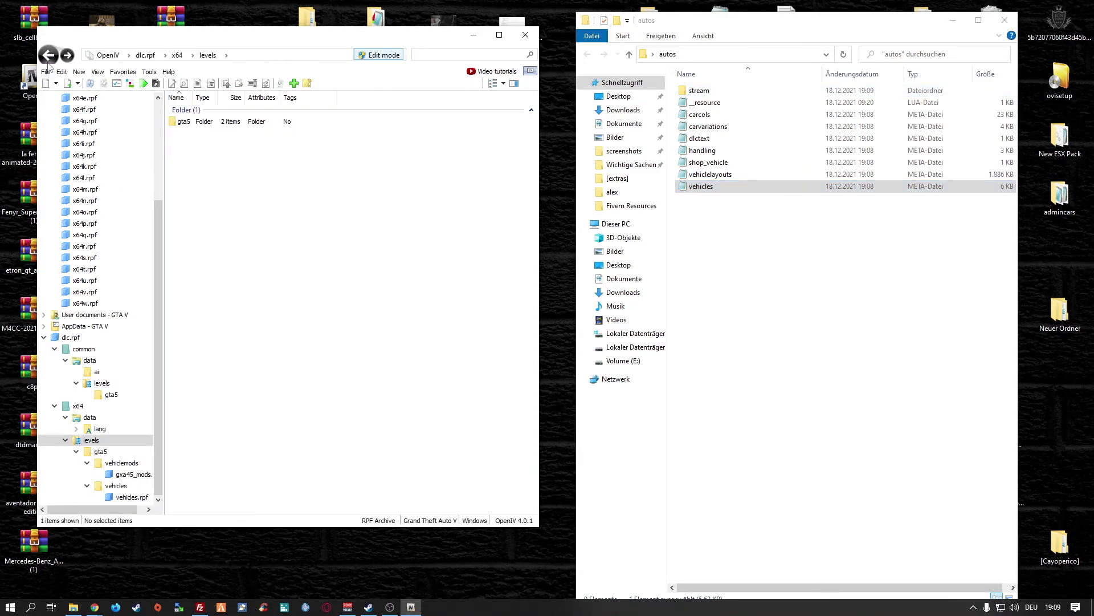
{"action": "left_click", "coordinate": [48, 57]}
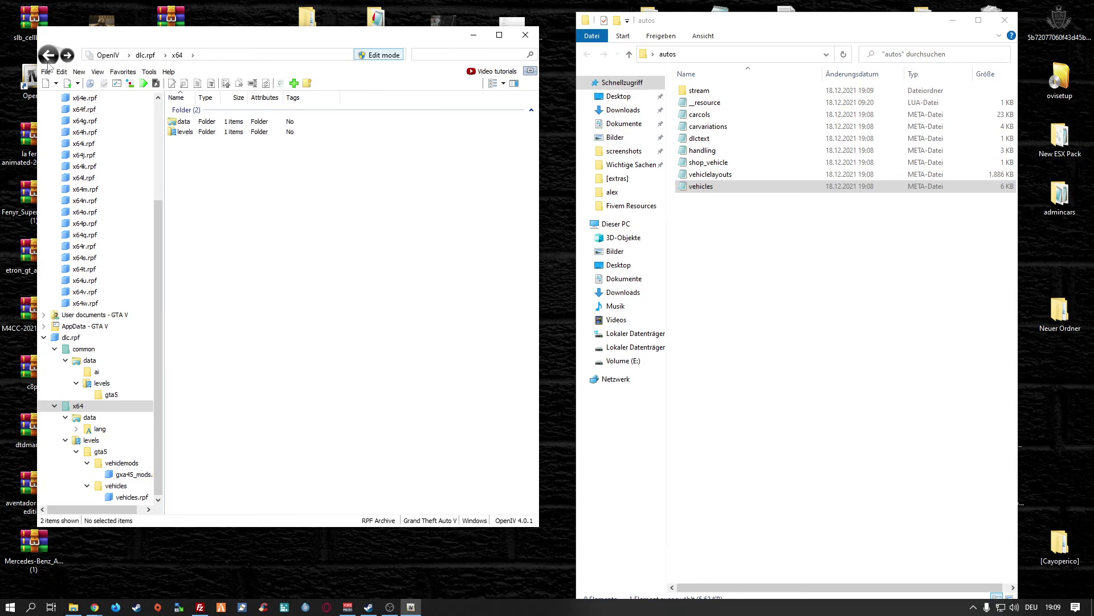
{"action": "left_click", "coordinate": [525, 37]}
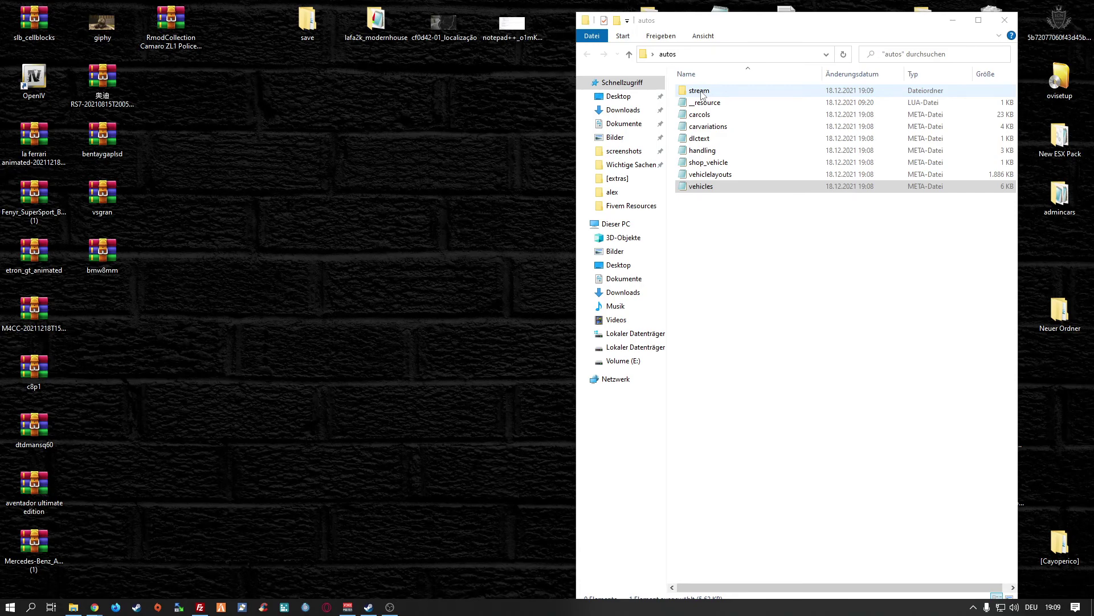
{"action": "left_click", "coordinate": [997, 21]}
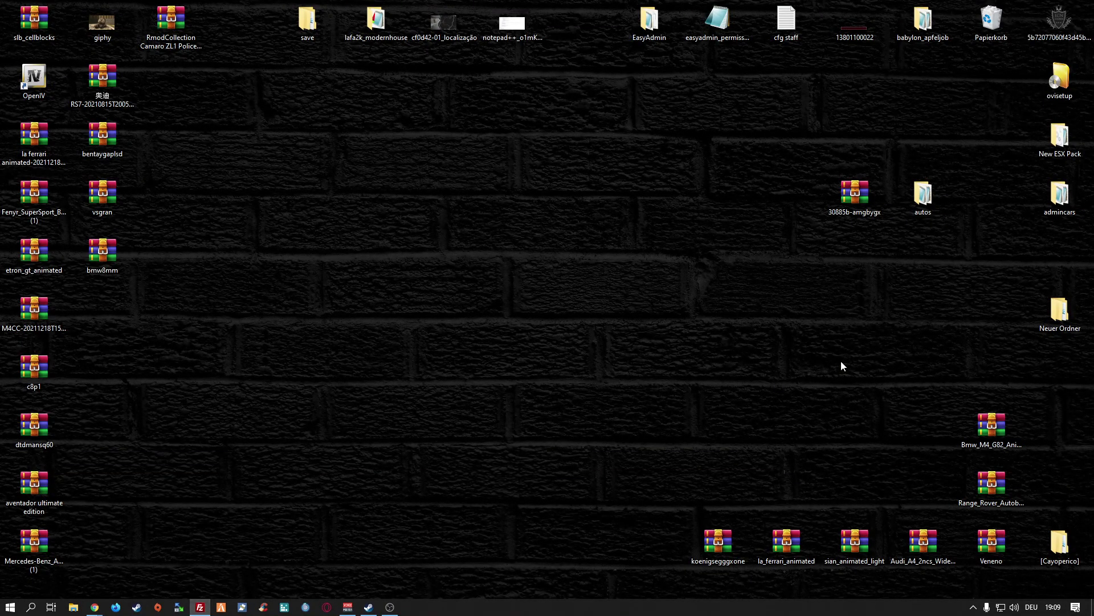
Switch to FileZilla and upload the autos folder from the desktop into the server's resources directory.
{"action": "left_click", "coordinate": [199, 607]}
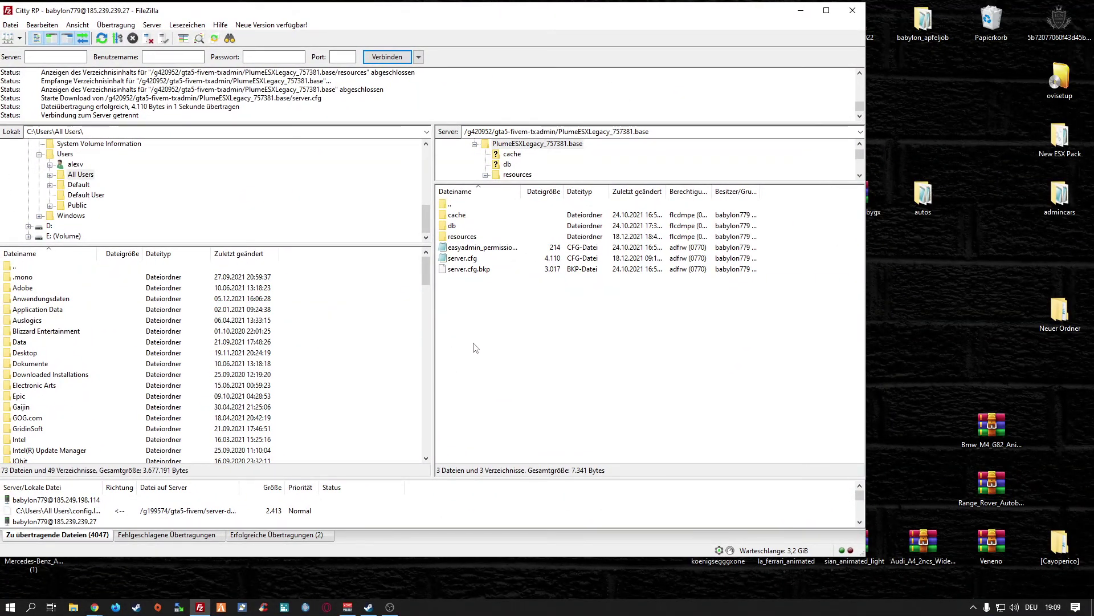
{"action": "double_click", "coordinate": [463, 236]}
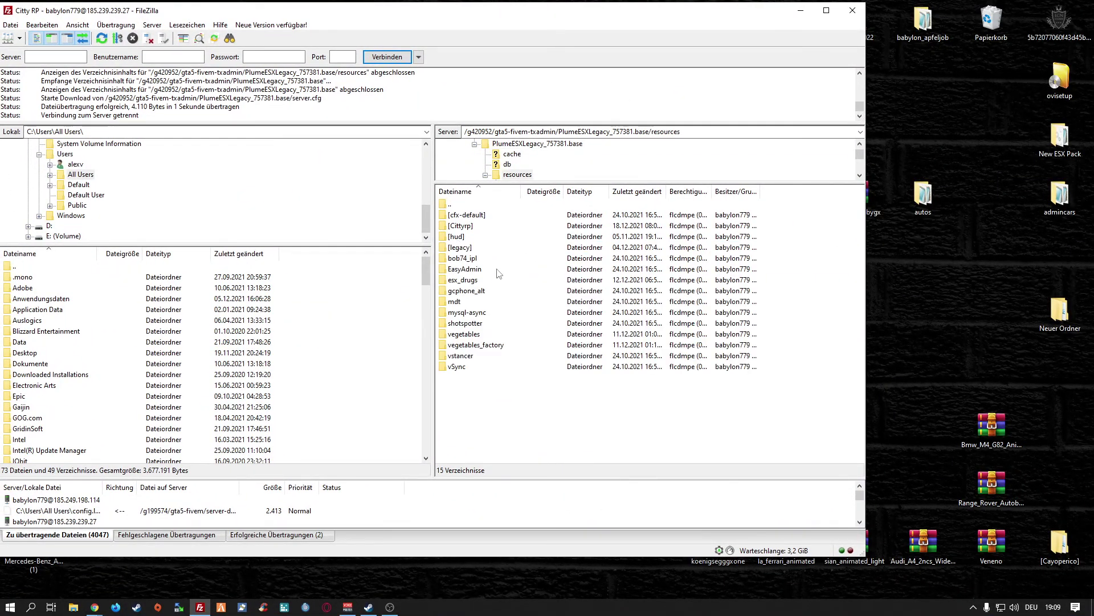
{"action": "left_click_drag", "start_coordinate": [923, 193], "coordinate": [494, 434]}
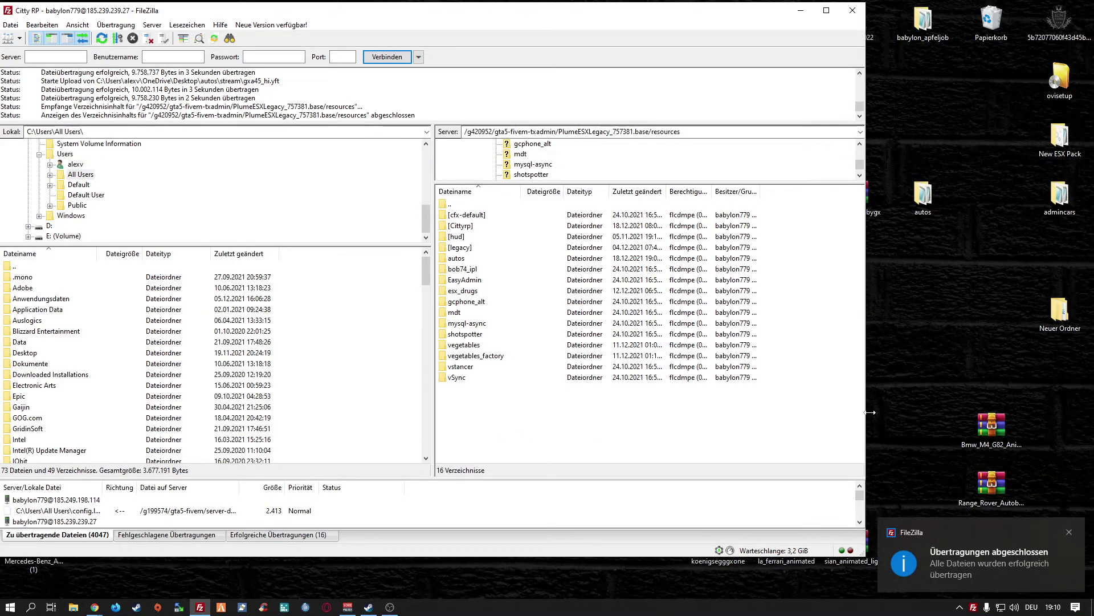
Copy the model name gxa45 from vehicles.meta in the autos folder, then close the file and the folder.
{"action": "double_click", "coordinate": [923, 197]}
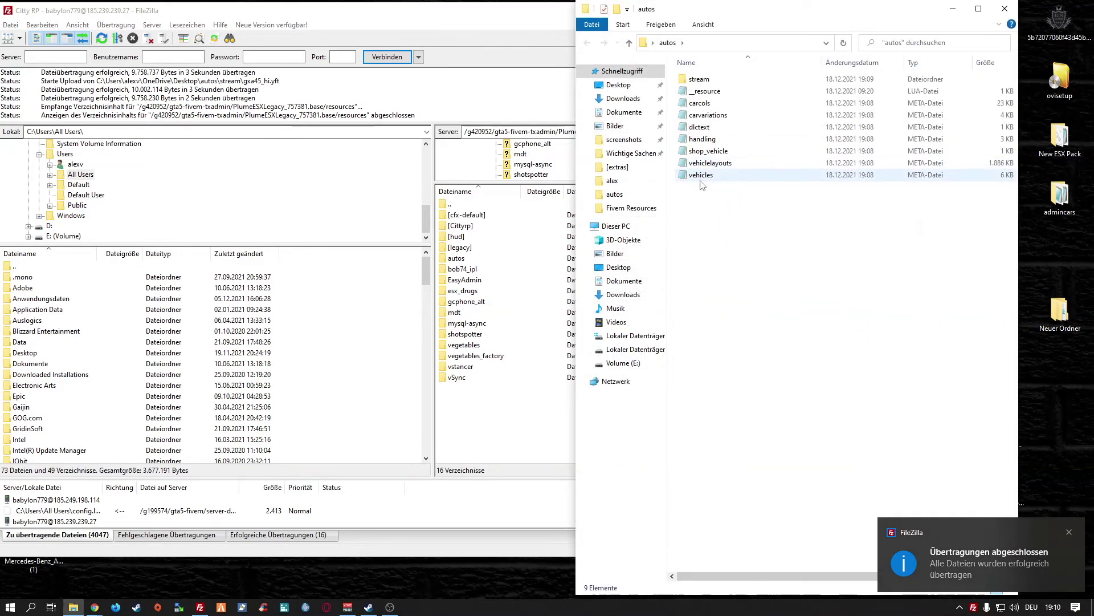
{"action": "right_click", "coordinate": [695, 178]}
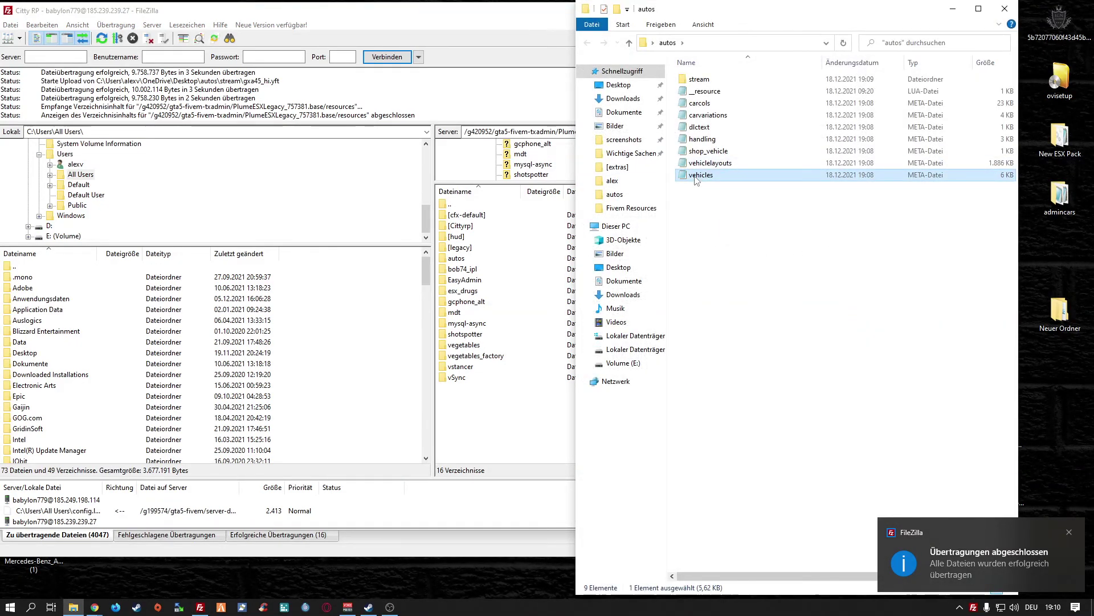
{"action": "left_click", "coordinate": [722, 210]}
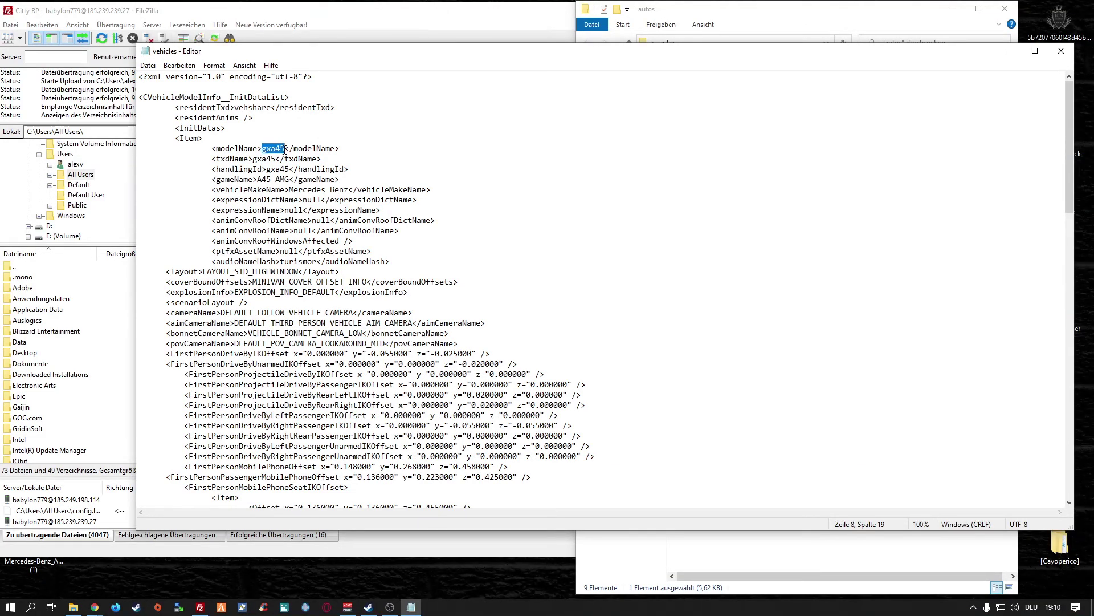
{"action": "right_click", "coordinate": [283, 149]}
{"action": "left_click", "coordinate": [308, 187]}
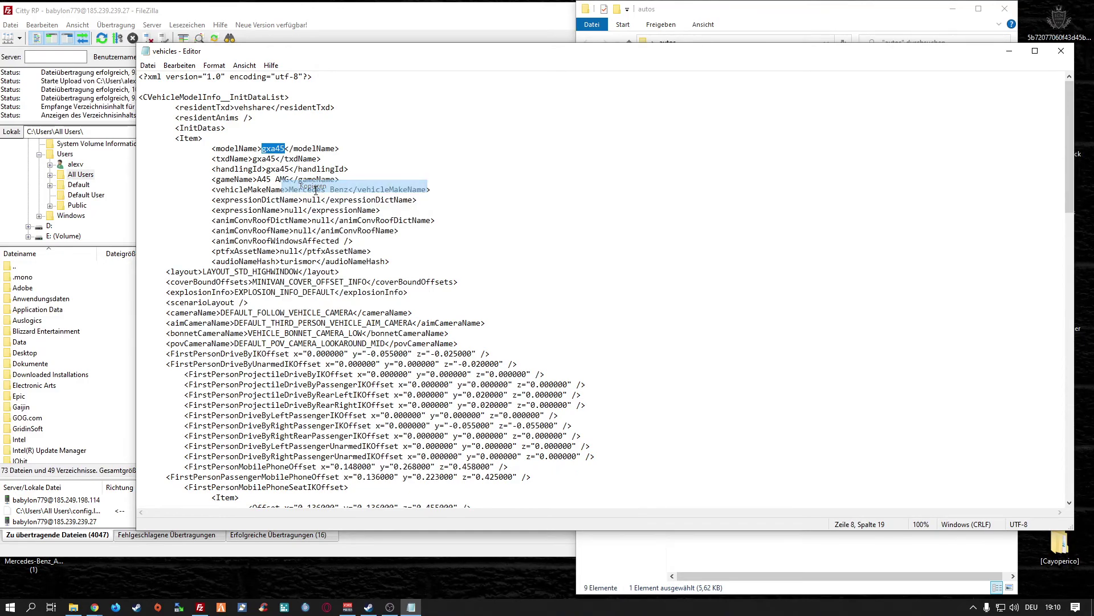
{"action": "left_click", "coordinate": [1061, 50]}
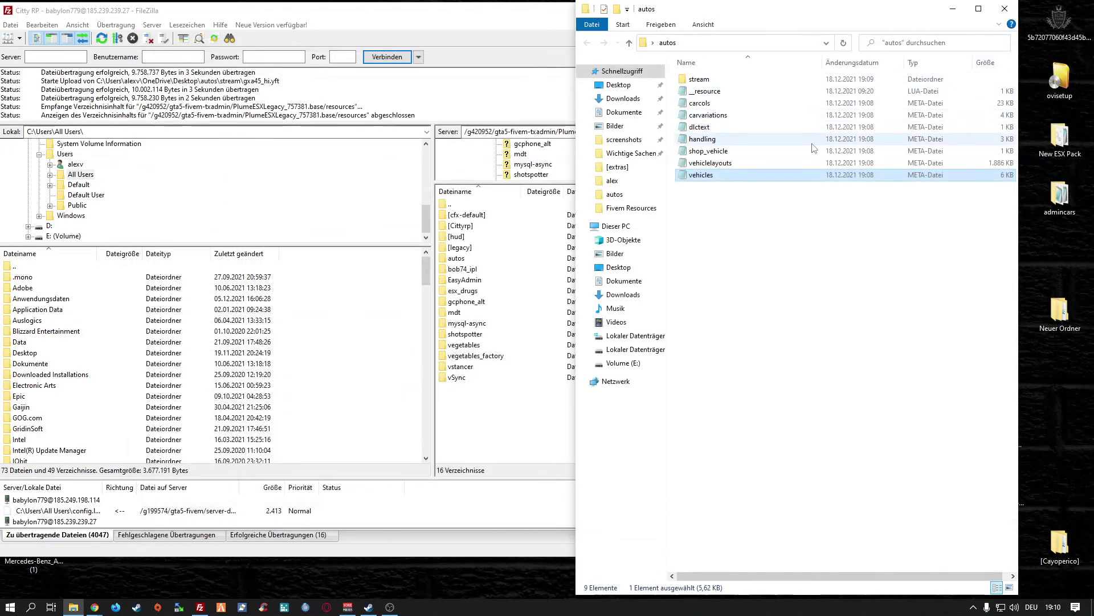
{"action": "left_click", "coordinate": [1004, 9]}
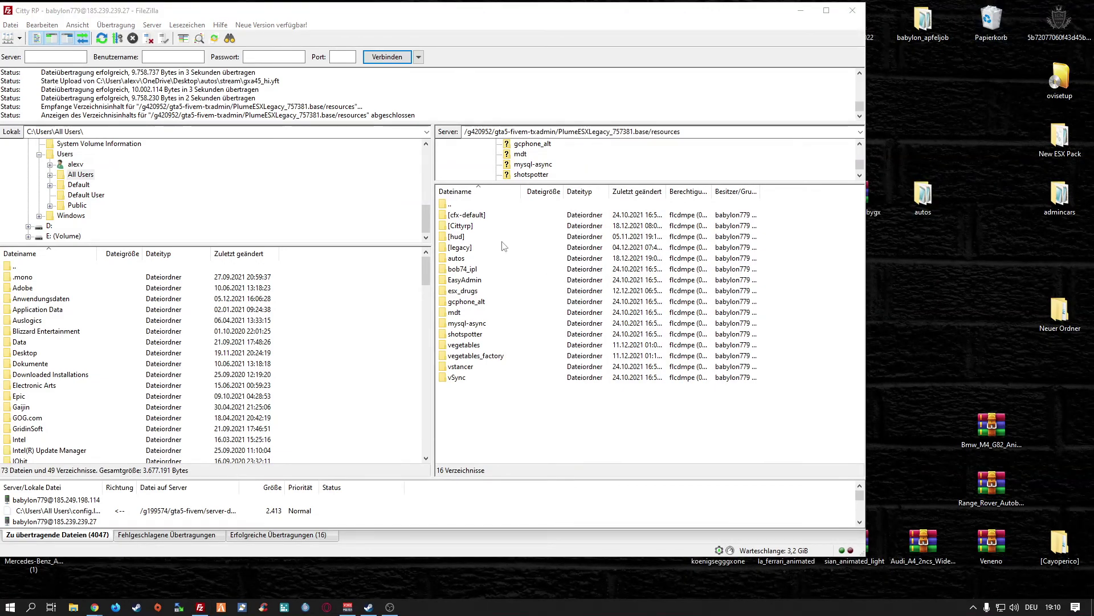
{"action": "left_click_drag", "start_coordinate": [926, 205], "coordinate": [914, 196]}
{"action": "left_click_drag", "start_coordinate": [595, 181], "coordinate": [956, 209]}
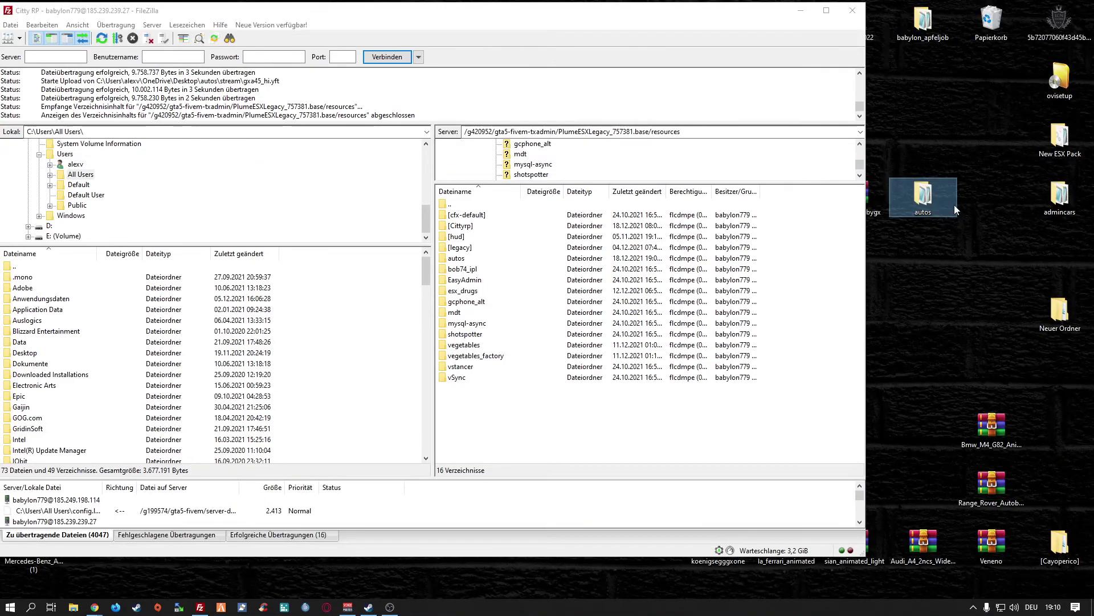
Go up to the PlumeESXLegacy_757381.base folder on the server and open server.cfg for editing.
{"action": "double_click", "coordinate": [451, 204]}
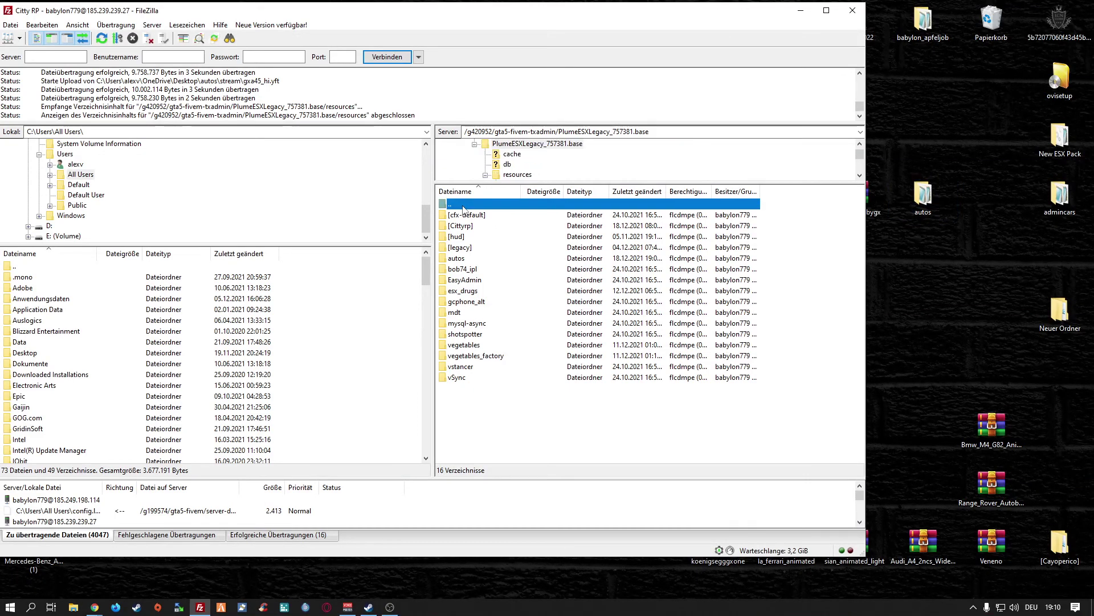
{"action": "right_click", "coordinate": [458, 258]}
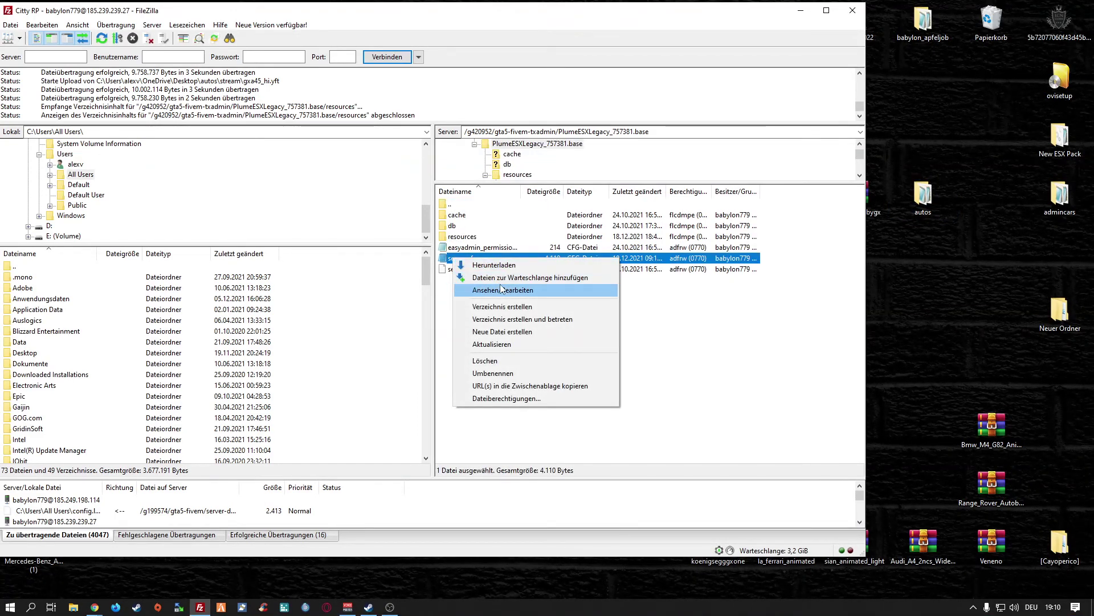
{"action": "left_click", "coordinate": [556, 291]}
{"action": "key", "text": "Return"}
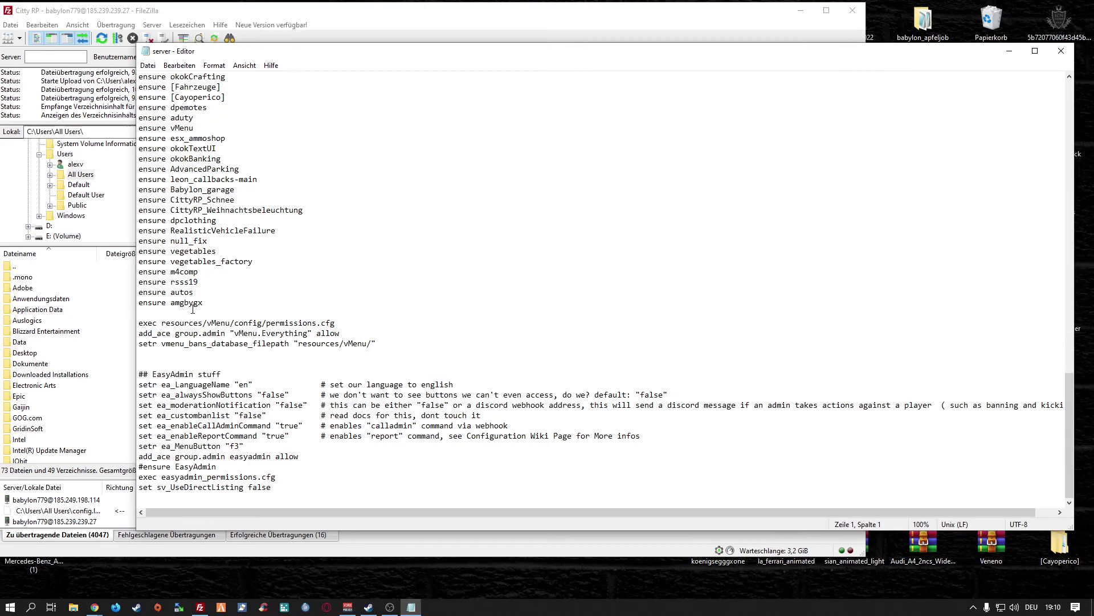
Save server.cfg with its "ensure autos" line, close it and upload the file back to the server.
{"action": "left_click", "coordinate": [146, 65]}
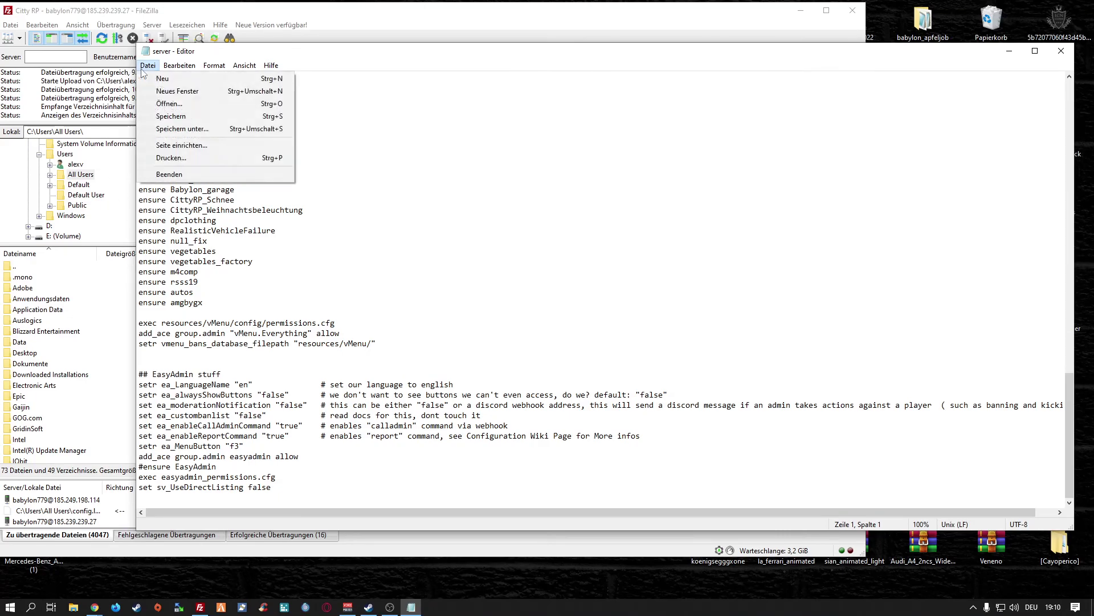
{"action": "left_click", "coordinate": [158, 117]}
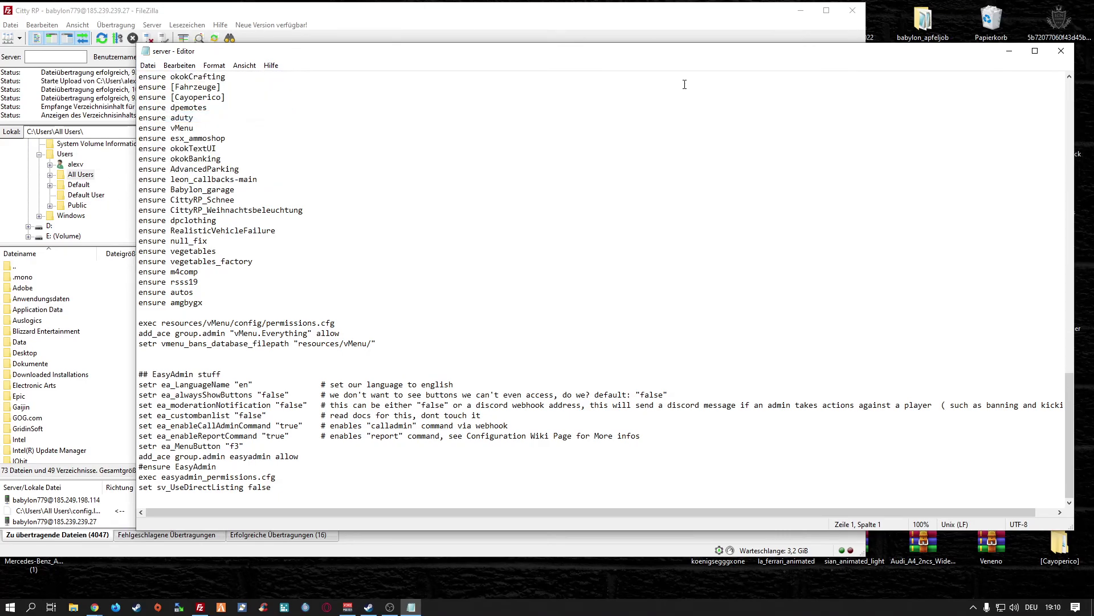
{"action": "left_click", "coordinate": [1061, 50]}
{"action": "left_click", "coordinate": [462, 325]}
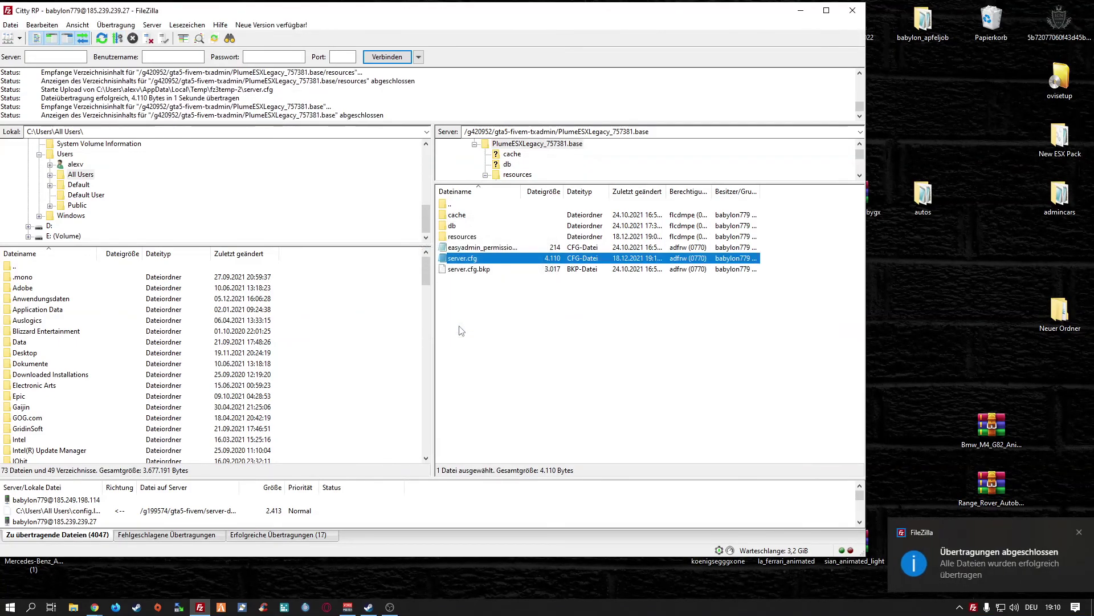
Leave FileZilla for FiveM, dismiss the account sign-in dialog and connect to the Citty RP Der Deutsche Roleplay Server.
{"action": "left_click_drag", "start_coordinate": [548, 23], "coordinate": [769, 15]}
{"action": "key", "text": "super+d"}
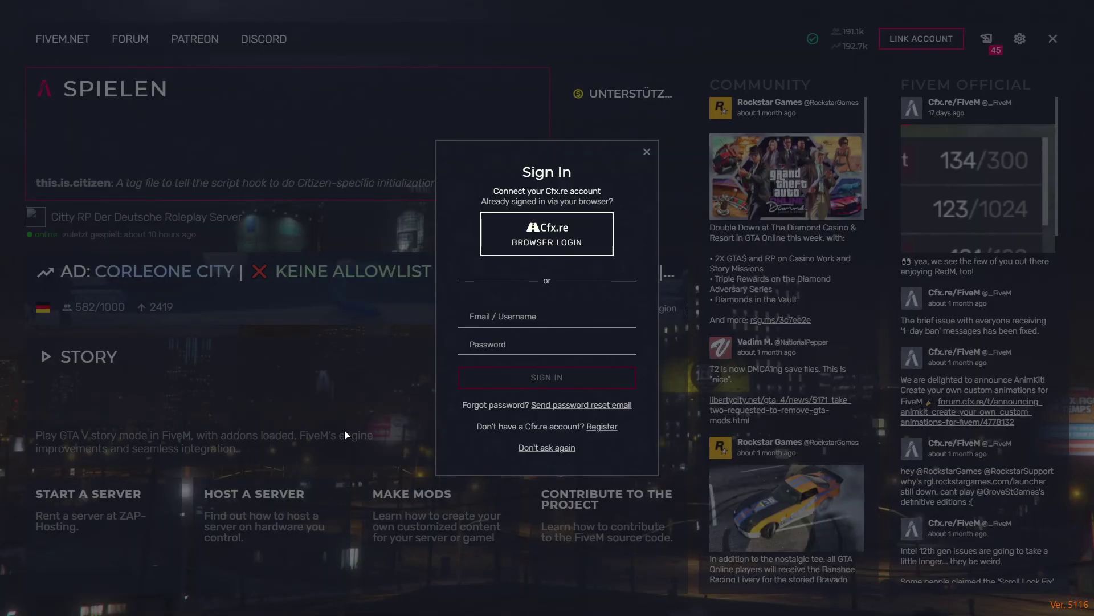
{"action": "left_click", "coordinate": [646, 152]}
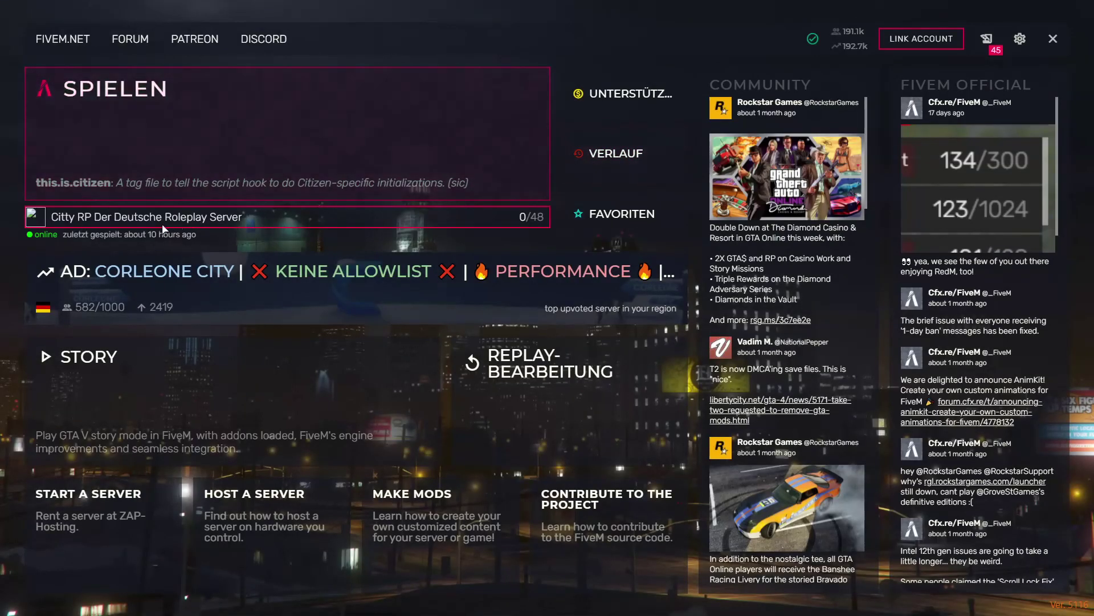
{"action": "left_click", "coordinate": [119, 217]}
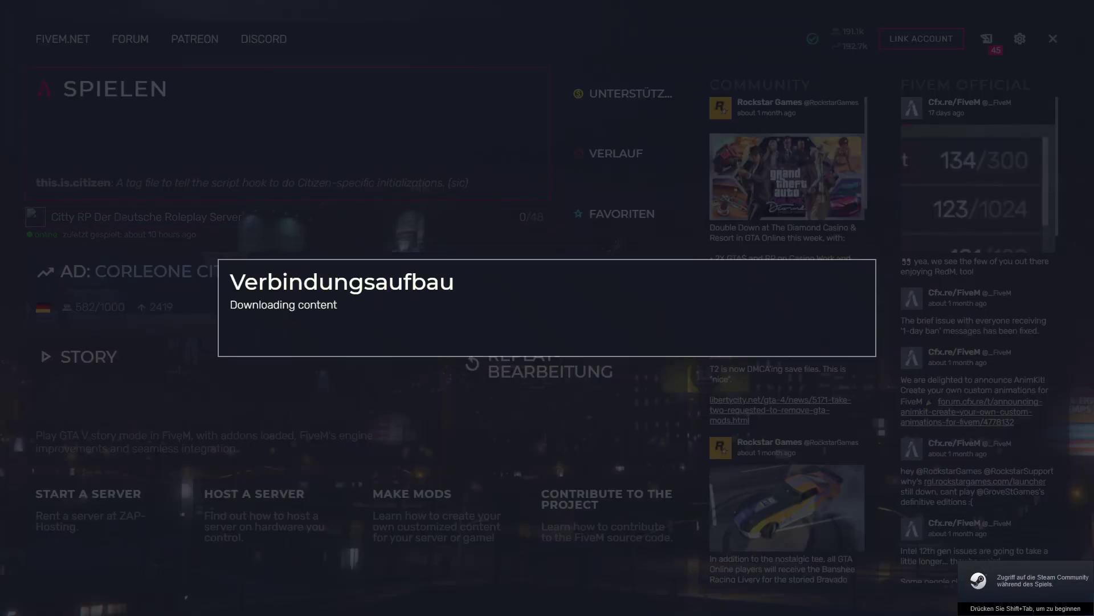